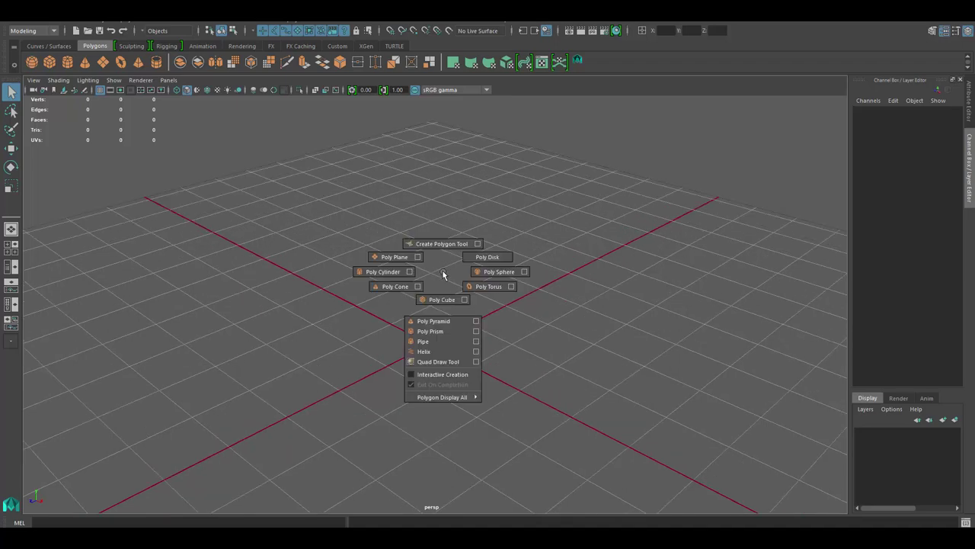
- Create a poly cylinder, turn it 90 degrees onto its side and scale it to about 139
shift+right_drag(416, 278, 436, 353)
key(f)
key(e)
drag(436, 353, 420, 355)
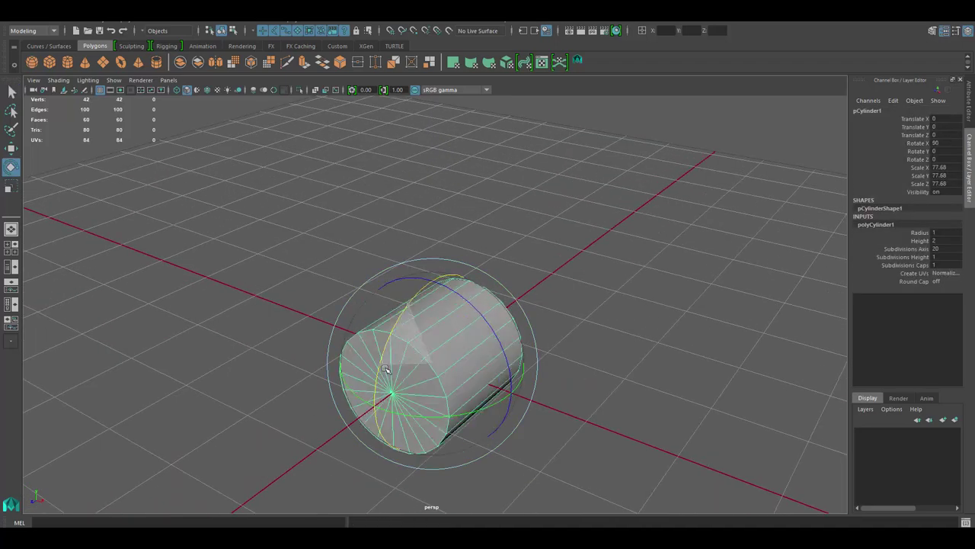
key(r)
middle_drag(385, 369, 380, 402)
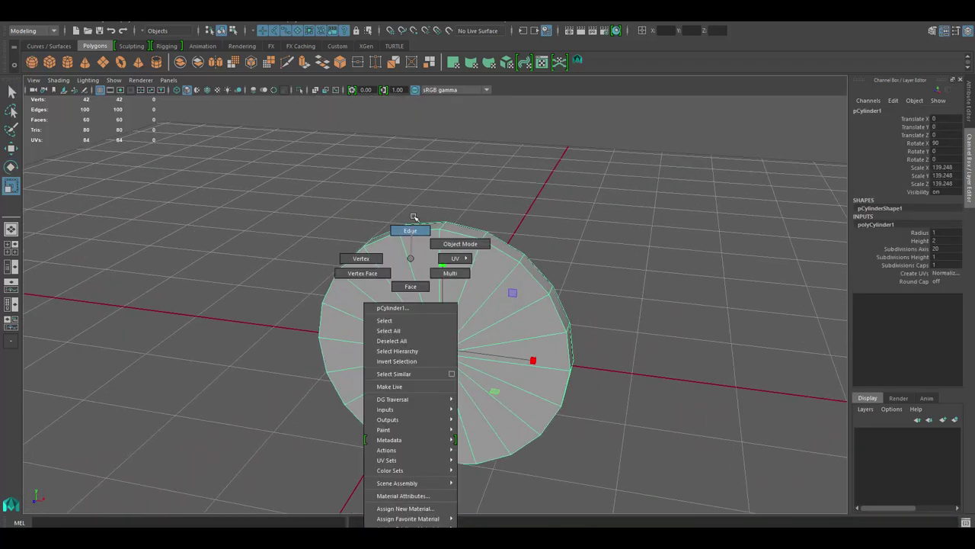
- Delete the cylinder's cap faces and extrude the remaining faces to thicken the ring wall
mouse_move(409, 255)
right_down()
mouse_move(409, 283)
mouse_move(442, 283)
right_up()
key(Delete)
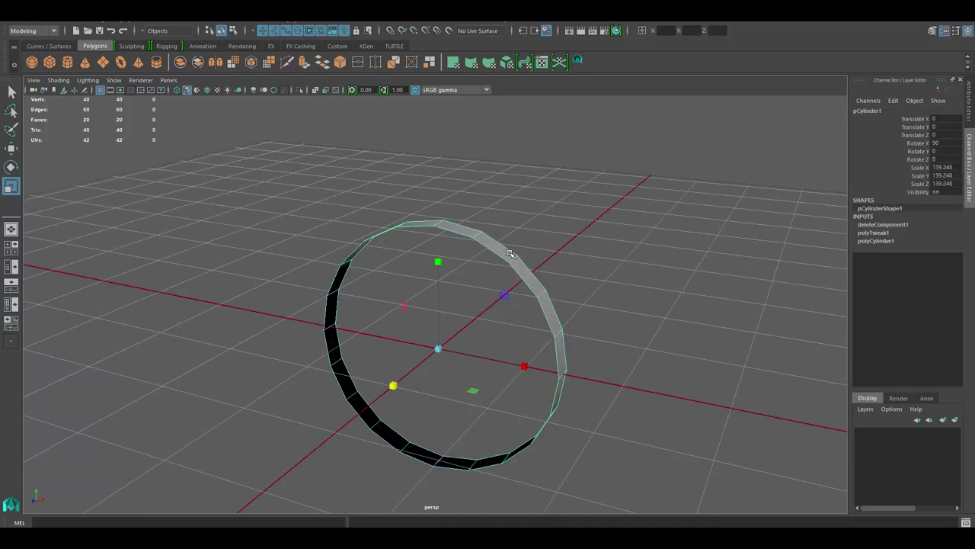
shift+right_drag(496, 305, 496, 310)
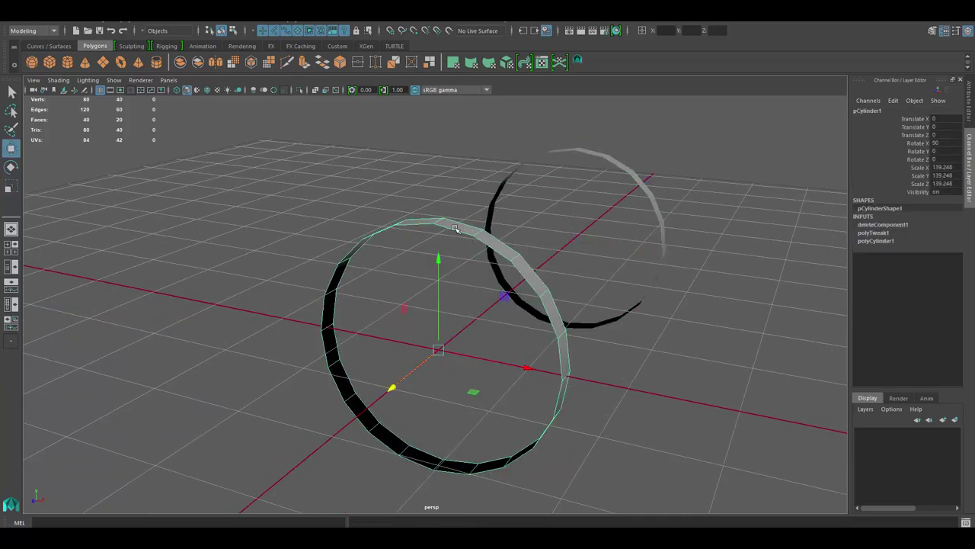
alt+drag(496, 310, 482, 337)
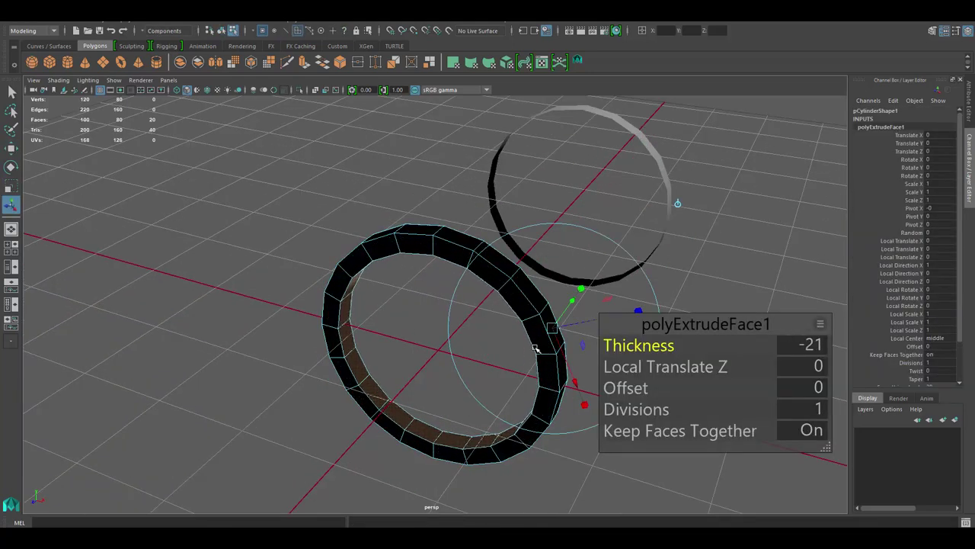
- Bevel the thick ring's edges with fraction 0.6 and 3 segments
shift+right_drag(533, 279, 533, 275)
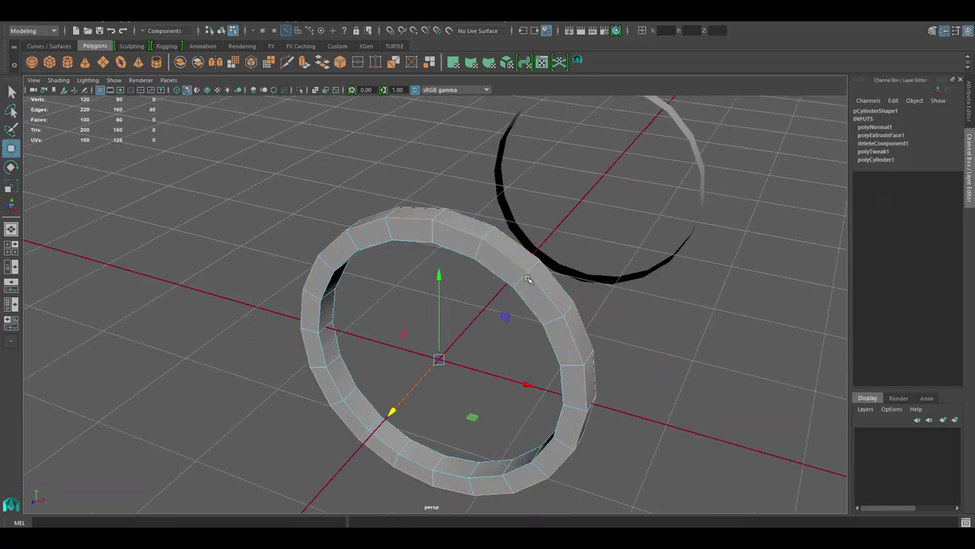
scroll(646, 364, up, 2)
mouse_move(632, 345)
mouse_down()
mouse_move(656, 345)
mouse_move(663, 366)
mouse_up()
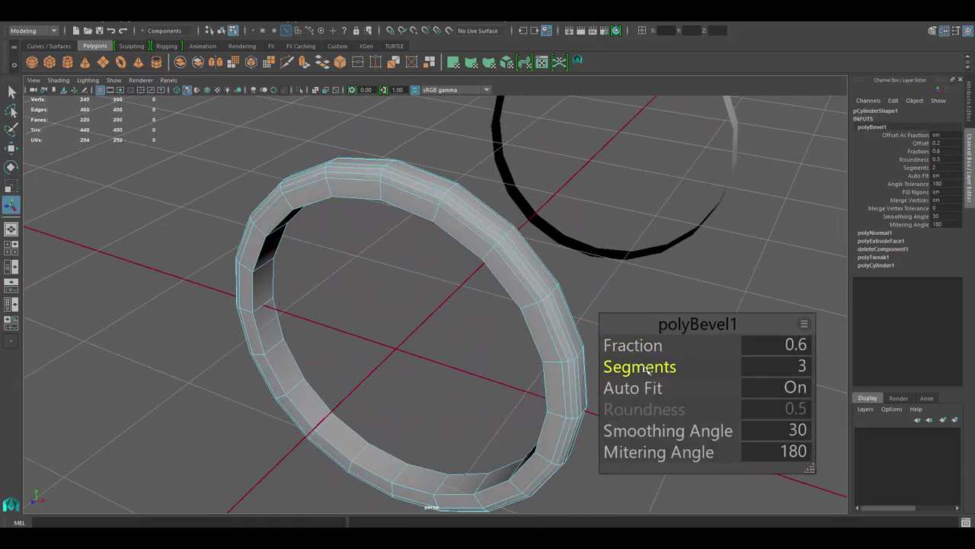
mouse_move(579, 305)
alt+mouse_down()
mouse_move(540, 327)
mouse_move(579, 304)
mouse_move(540, 309)
mouse_move(635, 347)
alt+mouse_up()
- Extrude the inner faces with offset 0, inset them, and extrude once more
key(F11)
key(ctrl+e)
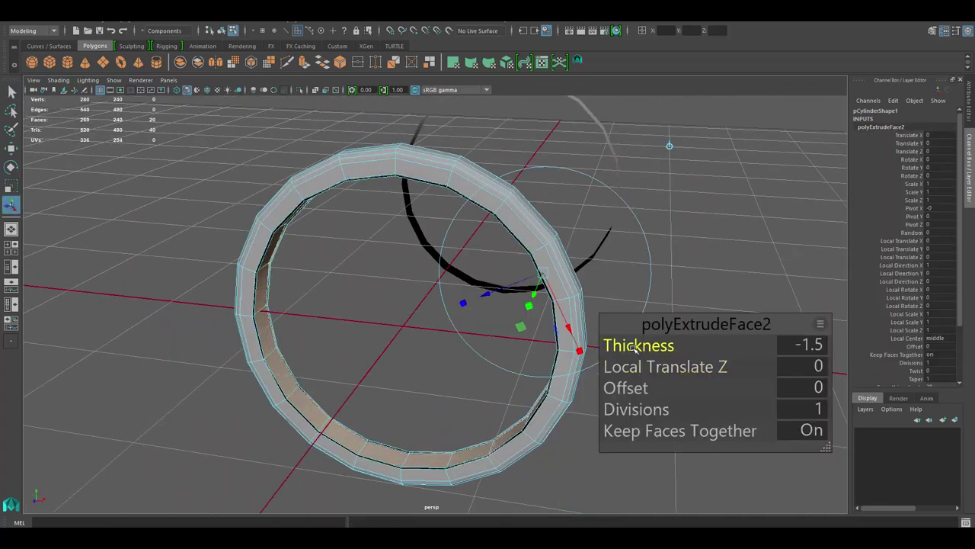
drag(633, 387, 602, 387)
alt+drag(602, 387, 517, 371)
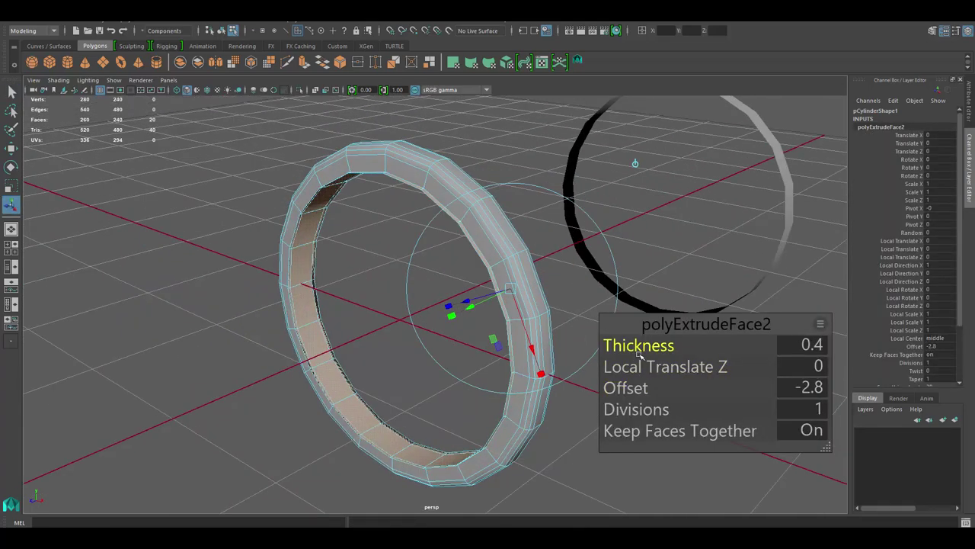
mouse_move(663, 365)
alt+mouse_down()
mouse_move(514, 252)
mouse_move(492, 257)
alt+mouse_up()
key(ctrl+e)
- Add an edge loop around the ring, inspect it, and return to object mode
shift+right_drag(464, 226, 381, 202)
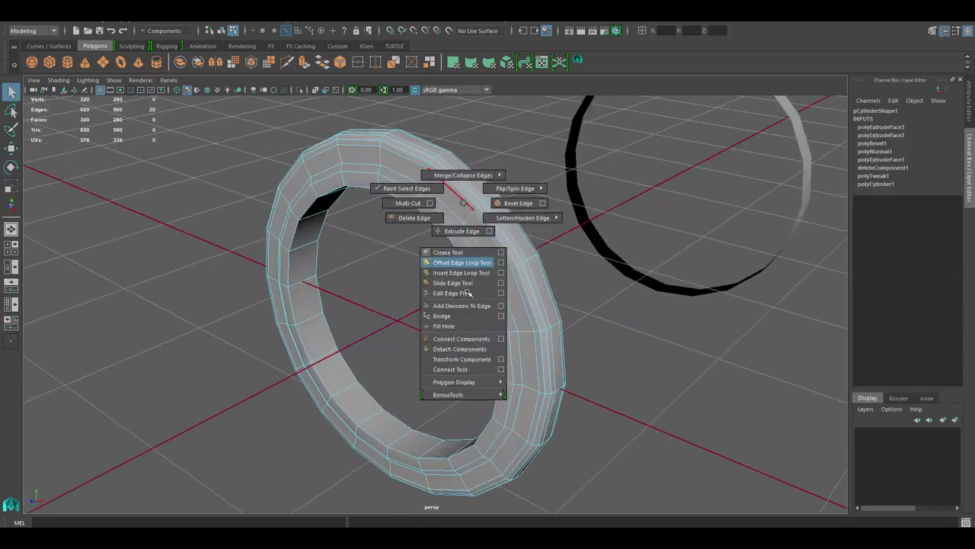
alt+drag(407, 171, 461, 216)
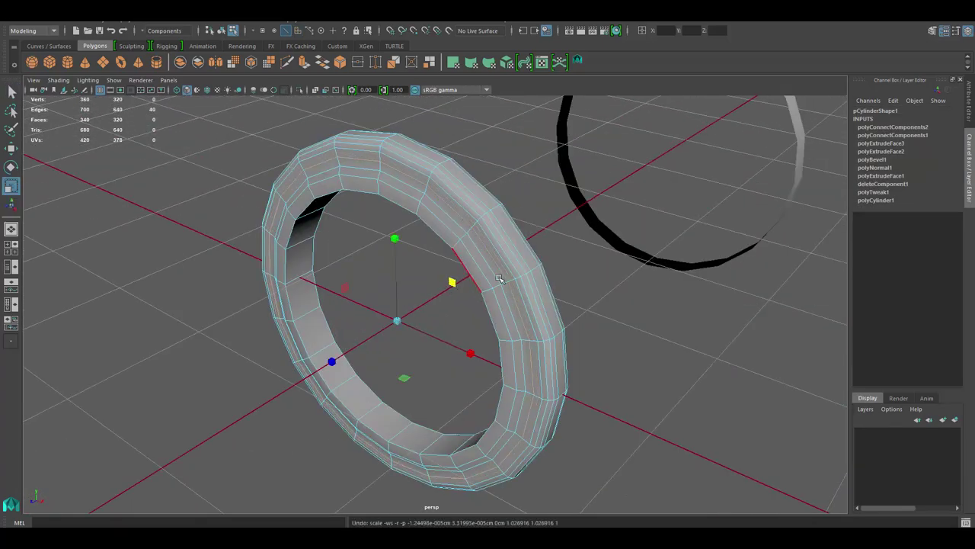
mouse_move(499, 279)
alt+mouse_down()
mouse_move(476, 276)
mouse_move(569, 292)
mouse_move(401, 275)
alt+mouse_up()
key(F8)
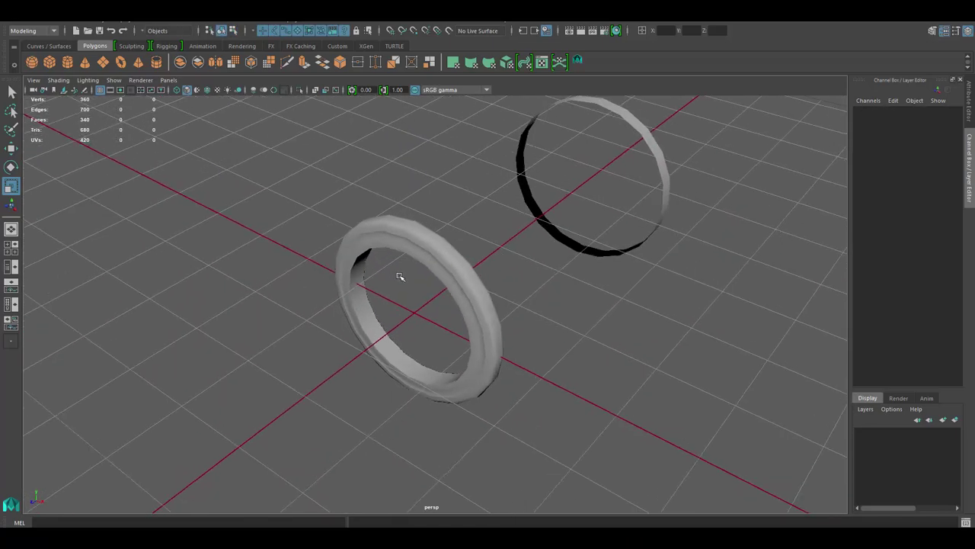
- Move the thin black ring back to the origin and select its top strip of faces
click(526, 191)
key(w)
key(ctrl+z)
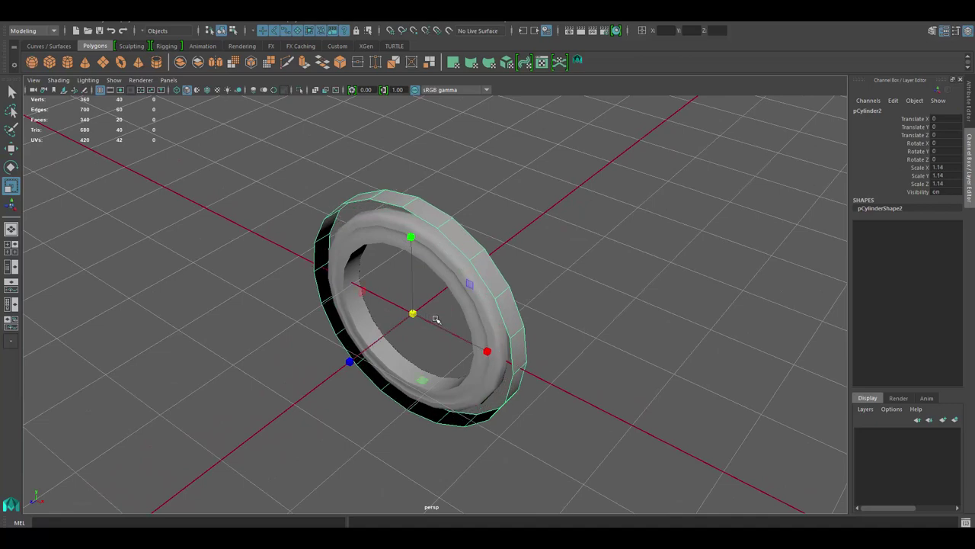
key(F11)
alt+drag(436, 319, 336, 359)
click(336, 359)
mouse_move(481, 211)
alt+mouse_down()
mouse_move(457, 221)
mouse_move(463, 233)
alt+mouse_up()
- Pull the strip's edge outward over the tyre and bevel it
key(ctrl+b)
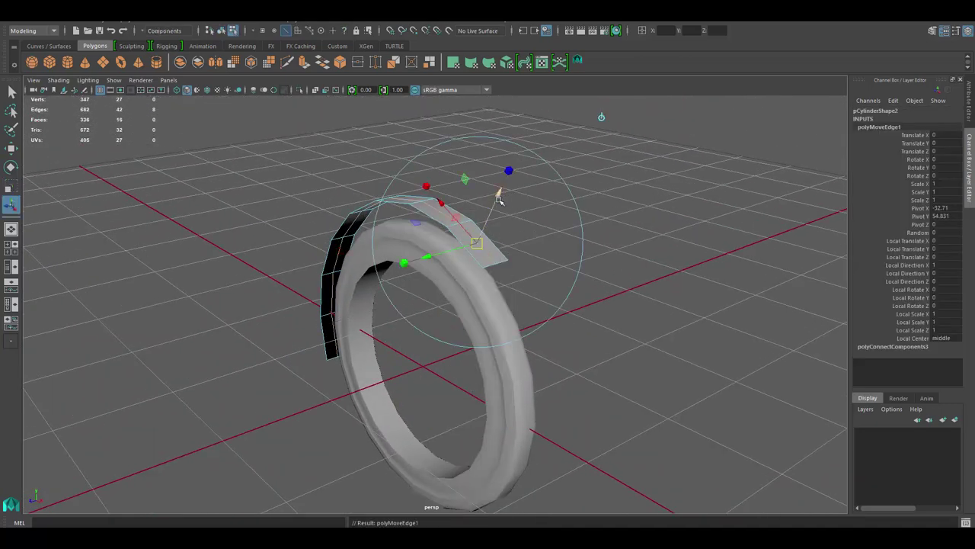
alt+drag(496, 192, 516, 244)
alt+drag(563, 153, 672, 413)
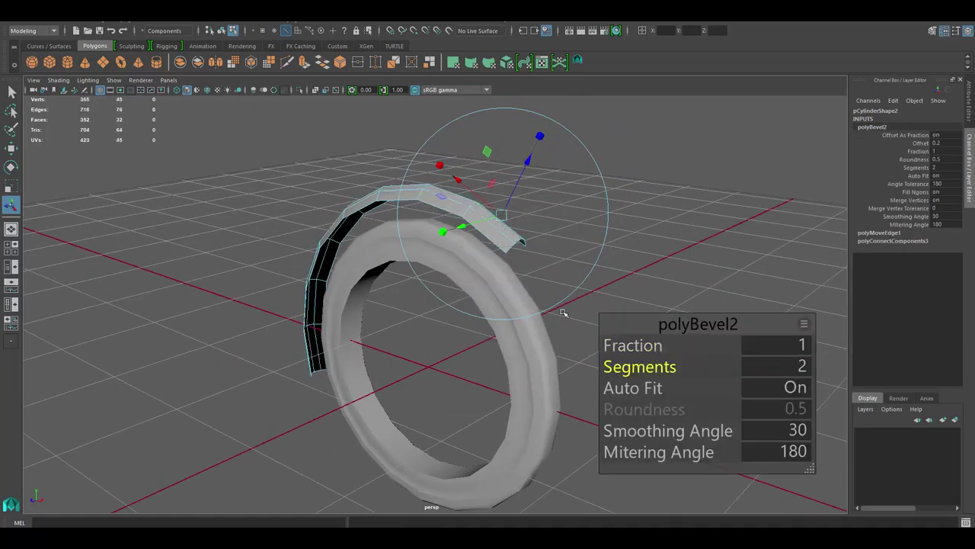
mouse_move(563, 312)
alt+mouse_down()
mouse_move(421, 356)
mouse_move(463, 304)
alt+mouse_up()
key(F8)
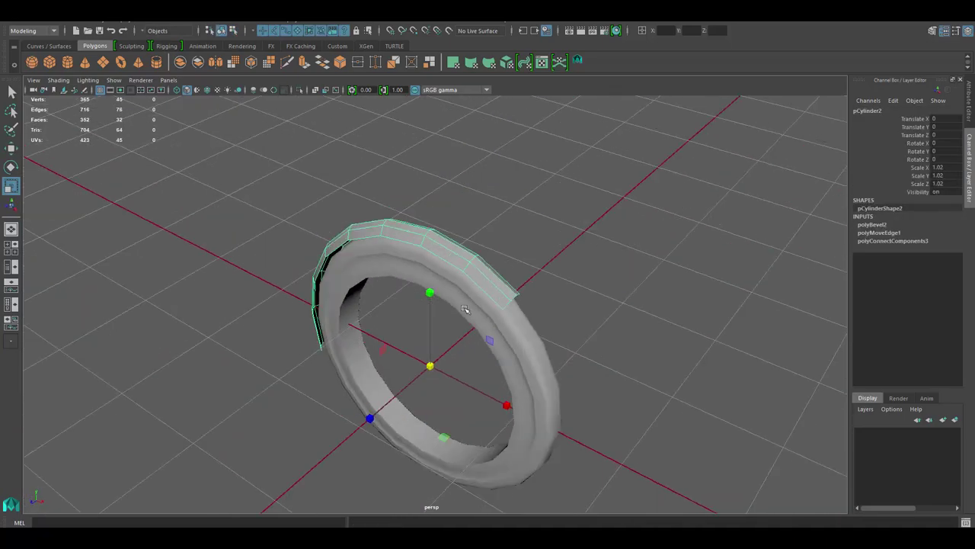
- Extrude the strip faces to give the mudguard thickness
key(F8)
shift+right_drag(483, 279, 582, 343)
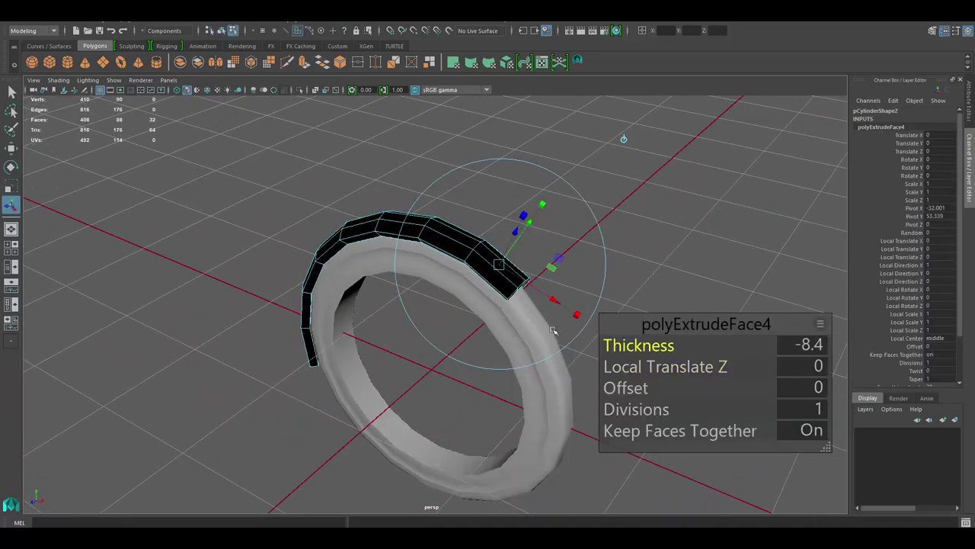
alt+drag(554, 330, 533, 304)
shift+right_drag(544, 256, 560, 252)
- Create a small cylinder at the wheel centre and shrink it to hub size
key(F8)
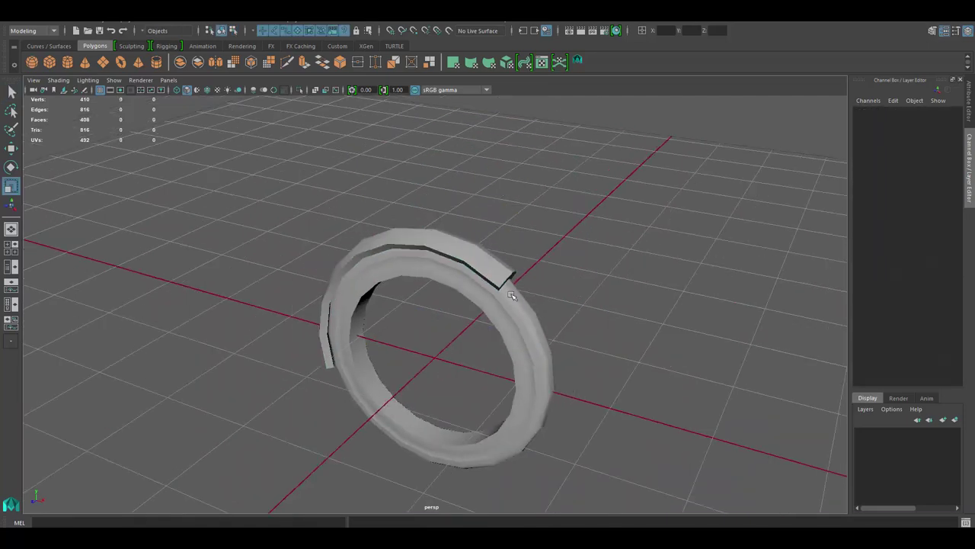
mouse_move(512, 296)
alt+mouse_down()
mouse_move(487, 320)
mouse_move(522, 217)
alt+mouse_up()
click(396, 305)
shift+right_drag(523, 217, 450, 348)
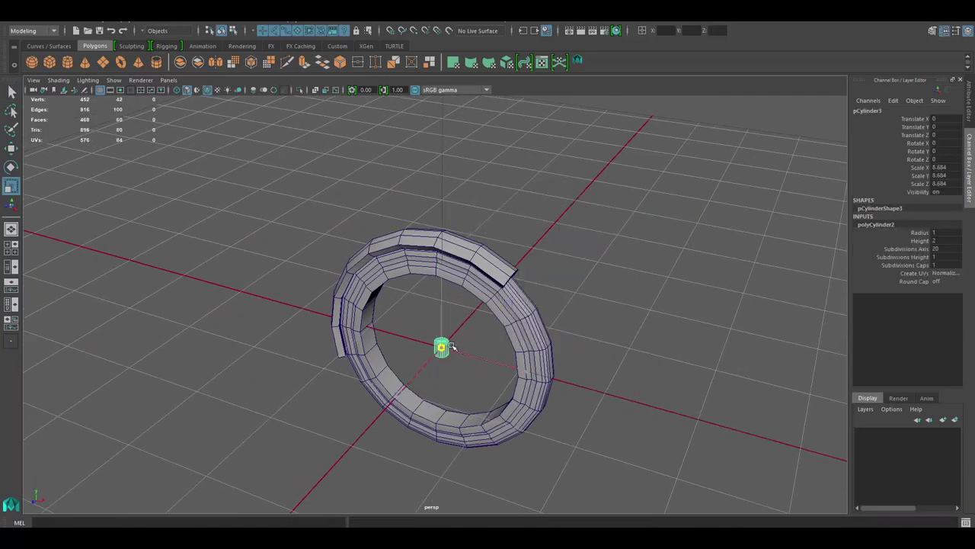
- Reduce the hub cylinder to 16 sides and zoom in on the hub
alt+drag(449, 348, 427, 373)
middle_drag(427, 373, 421, 381)
alt+drag(422, 381, 491, 378)
- Add a thin spoke cylinder and stretch it from the hub out to the rim
key(ctrl+shift+d)
key(e)
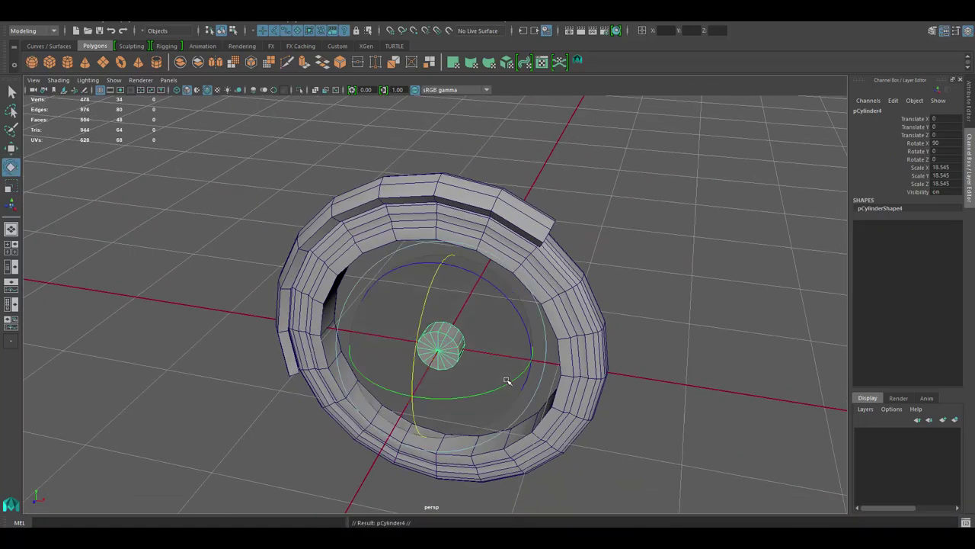
alt+drag(436, 399, 429, 354)
key(r)
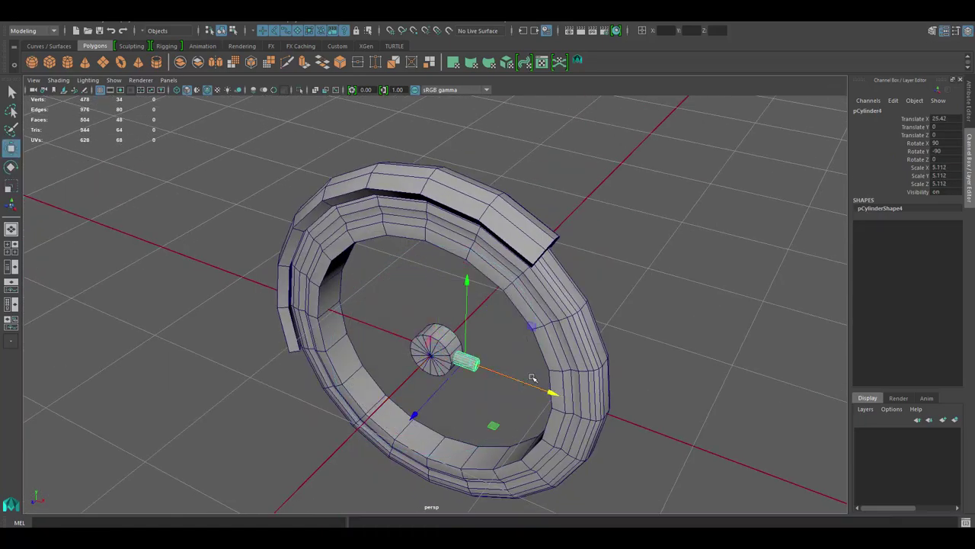
alt+drag(532, 378, 488, 320)
key(r)
mouse_move(468, 283)
mouse_down()
mouse_move(561, 323)
mouse_move(583, 290)
mouse_move(438, 327)
mouse_up()
- Duplicate and rotate the spoke to make eight spokes around the hub
click(427, 318)
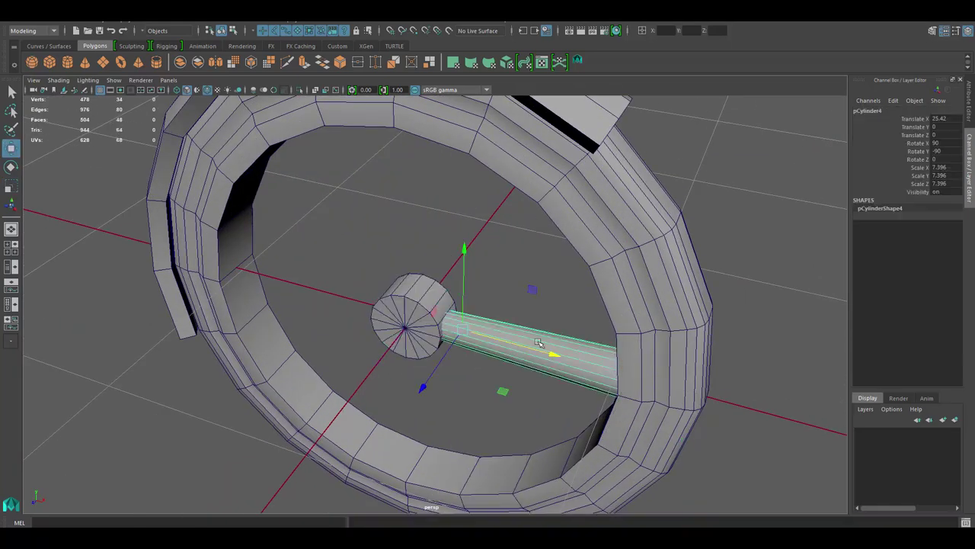
mouse_move(539, 343)
alt+mouse_down()
mouse_move(544, 304)
mouse_move(415, 240)
alt+mouse_up()
scroll(503, 294, down, 2)
key(ctrl+d)
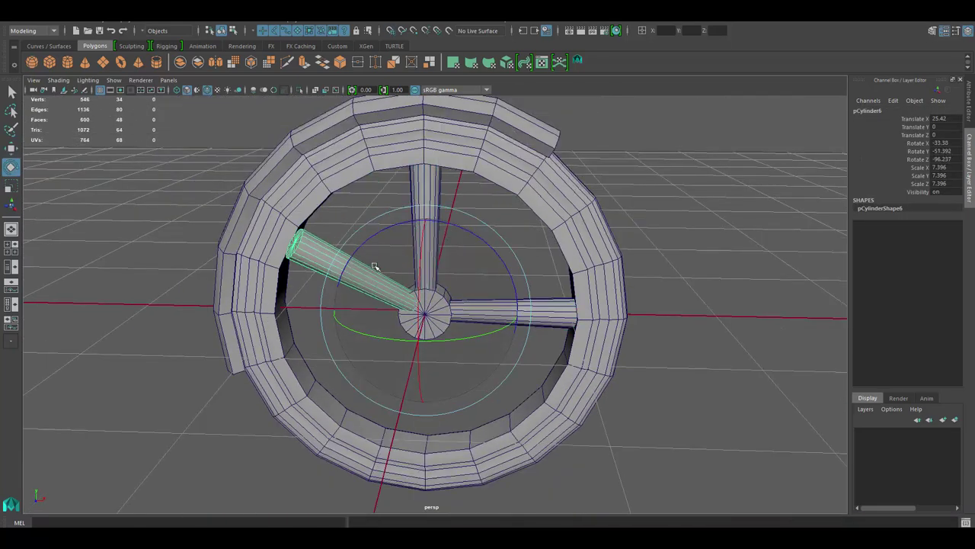
drag(375, 266, 365, 288)
alt+drag(366, 288, 488, 296)
mouse_move(474, 253)
alt+mouse_down()
mouse_move(479, 287)
mouse_move(468, 305)
alt+mouse_up()
key(shift+d)
key(shift+d)
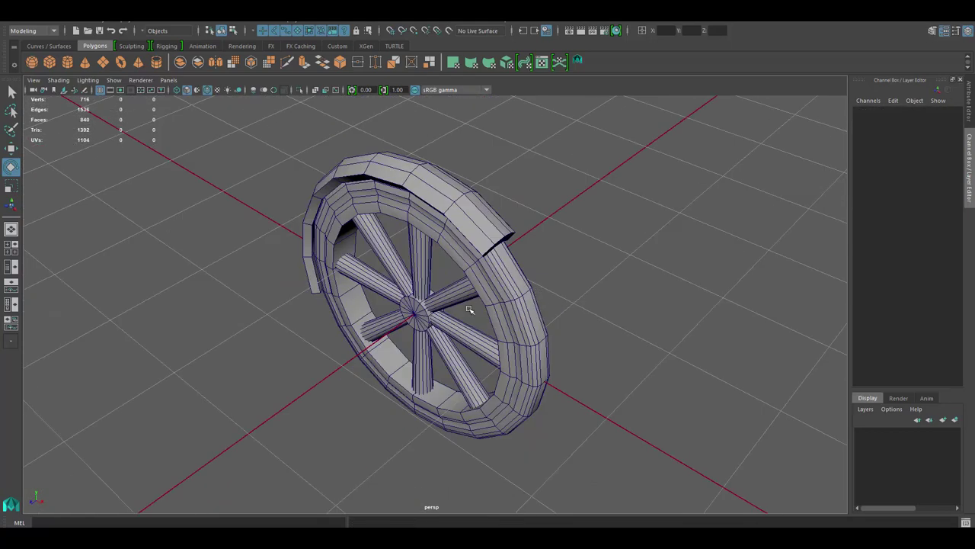
- Extrude the hub's cap faces outward and clear the selection
scroll(467, 305, up, 5)
click(396, 297)
key(w)
key(ctrl+e)
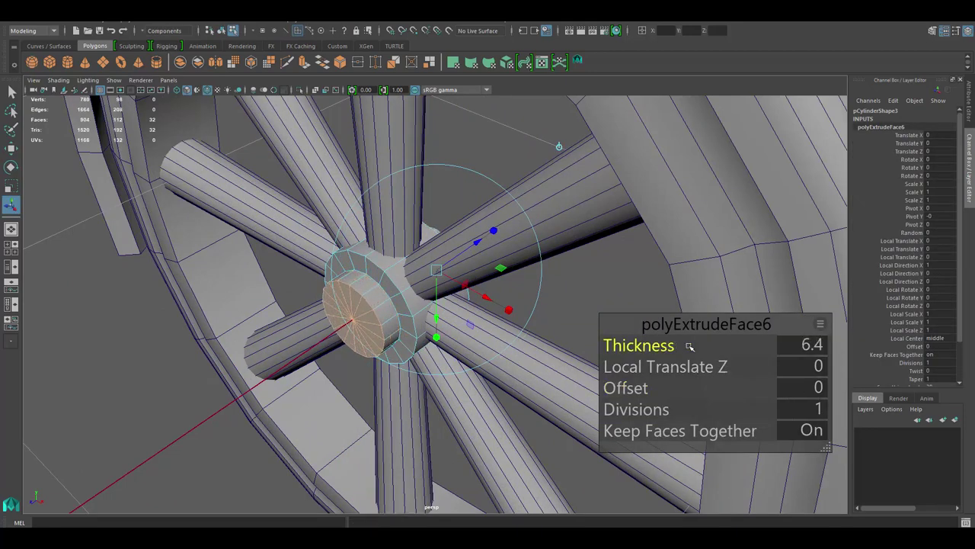
key(F8)
scroll(549, 218, down, 5)
click(577, 262)
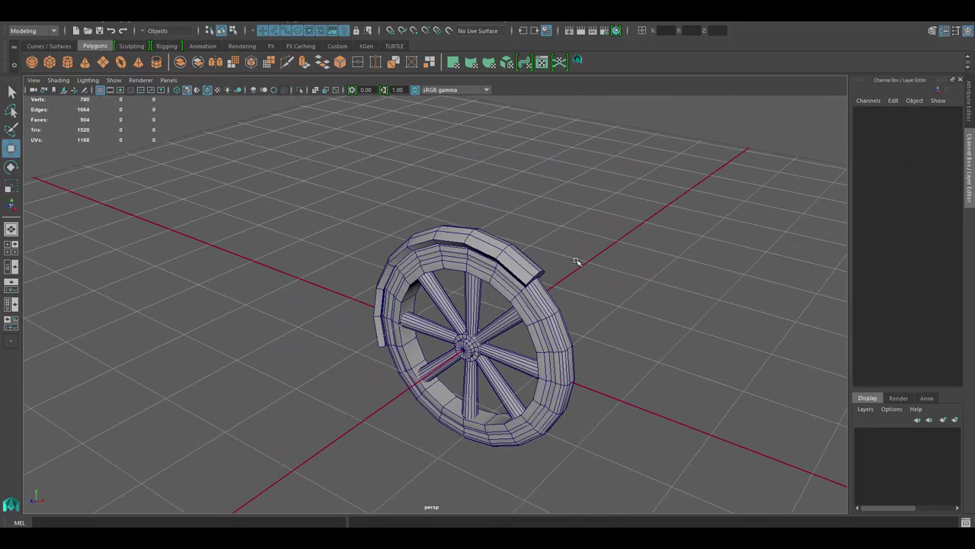
mouse_move(577, 261)
alt+mouse_down()
mouse_move(529, 387)
mouse_move(409, 417)
mouse_move(410, 174)
alt+mouse_up()
- Add a cylinder at the hub and extrude its top faces up above the wheel
key(ctrl+d)
key(F9)
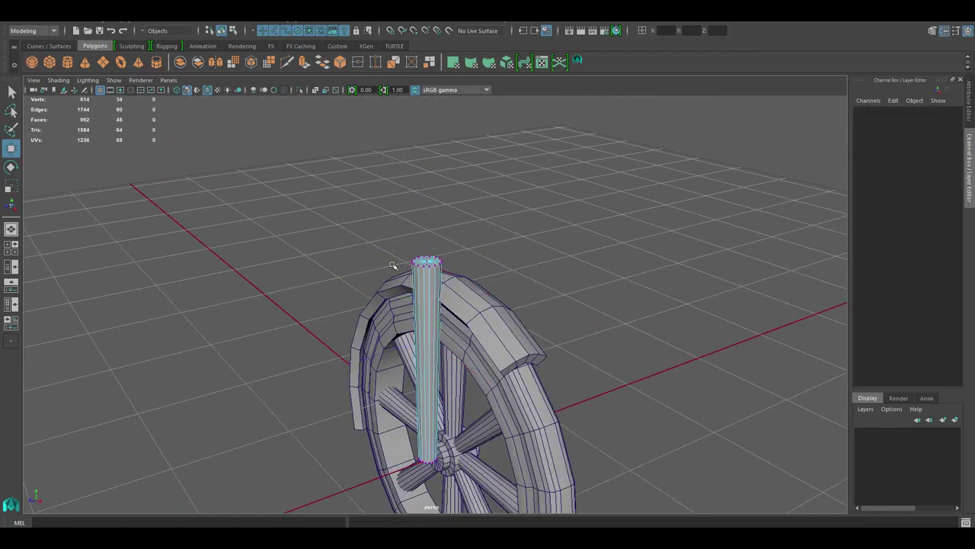
alt+drag(393, 265, 393, 251)
right_drag(394, 251, 427, 251)
mouse_move(426, 251)
alt+mouse_down()
mouse_move(388, 259)
mouse_move(373, 221)
alt+mouse_up()
key(ctrl+e)
key(e)
drag(457, 182, 481, 202)
- Extrude the tube sideways into a bend and bevel the corner with fraction 0.8
key(w)
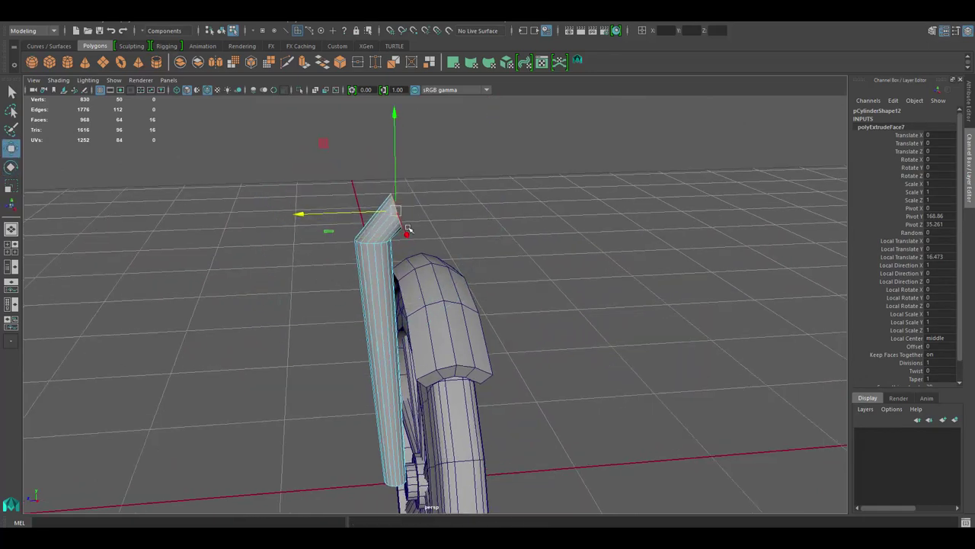
mouse_move(394, 210)
alt+mouse_down()
mouse_move(490, 229)
mouse_move(427, 237)
mouse_move(429, 248)
alt+mouse_up()
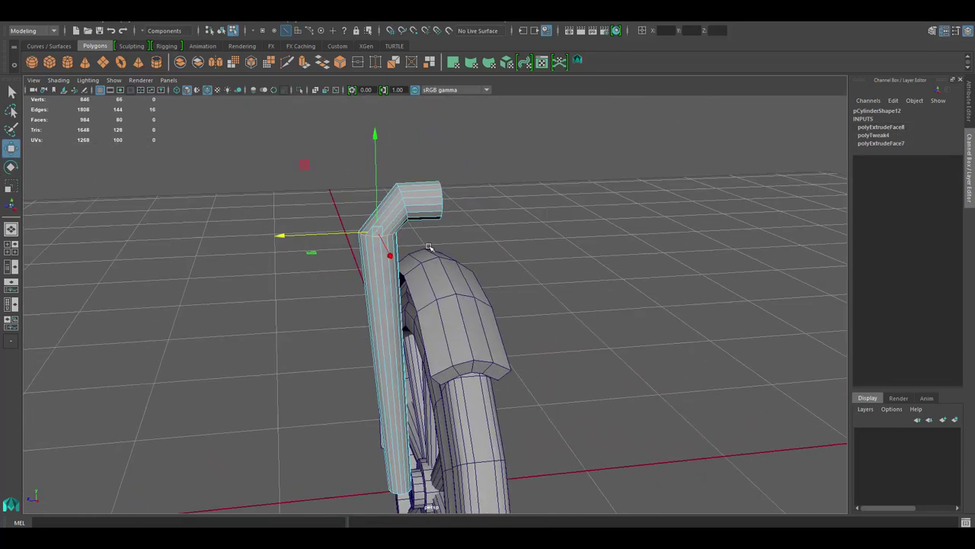
shift+right_drag(408, 227, 447, 229)
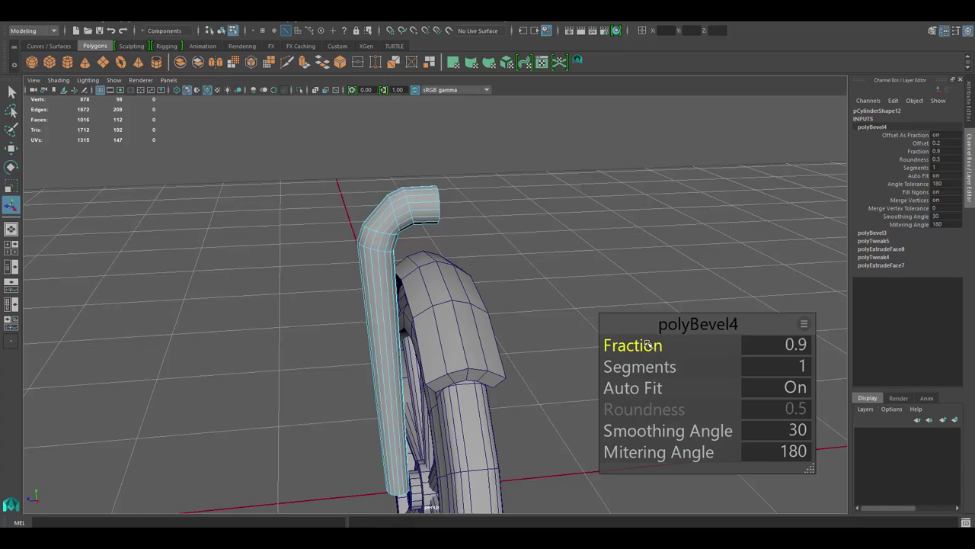
drag(646, 344, 624, 345)
mouse_move(625, 344)
alt+mouse_down()
mouse_move(458, 320)
mouse_move(308, 445)
alt+mouse_up()
key(q)
- Duplicate the bent tube as a mirrored copy with Scale Z -1
key(r)
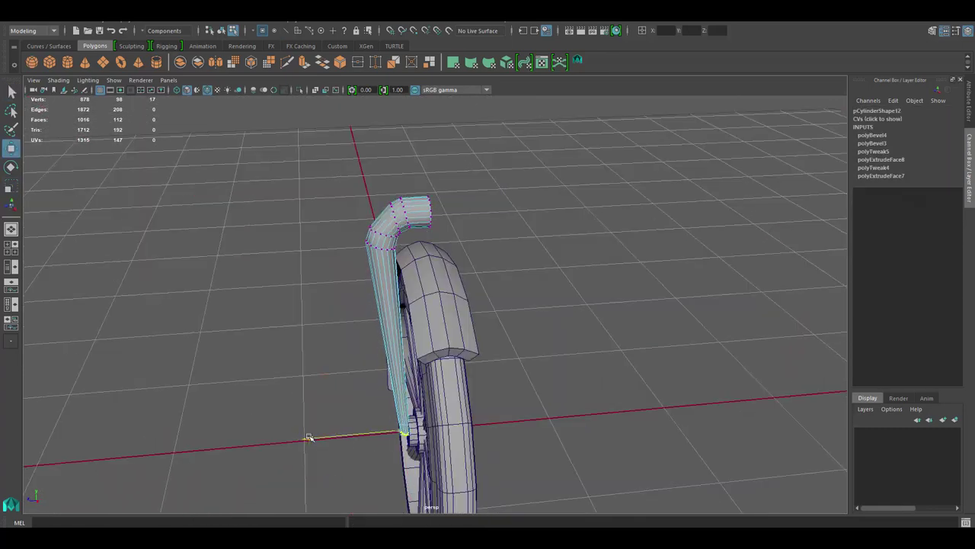
key(F8)
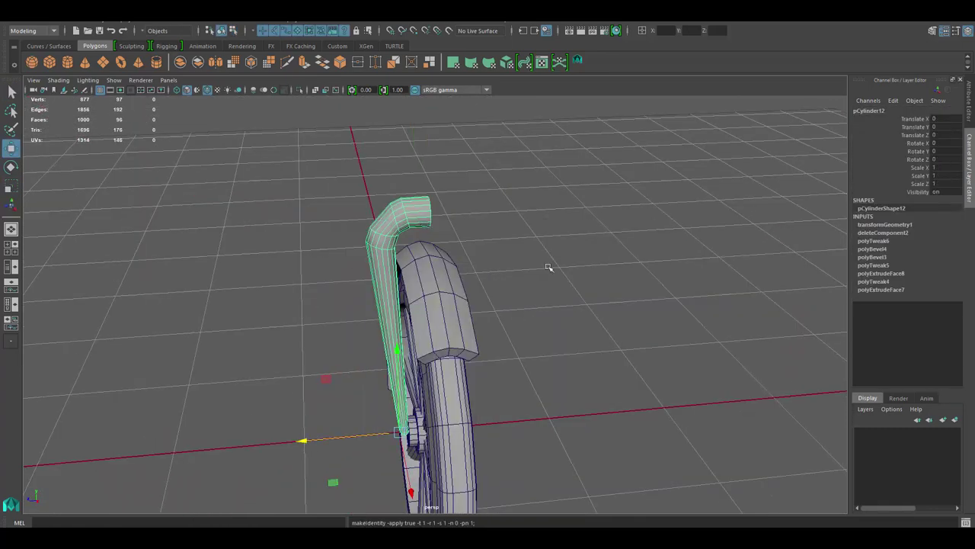
key(ctrl+d)
double_click(940, 184)
mouse_move(510, 334)
alt+mouse_down()
mouse_move(457, 218)
mouse_move(392, 319)
alt+mouse_up()
key(ctrl+z)
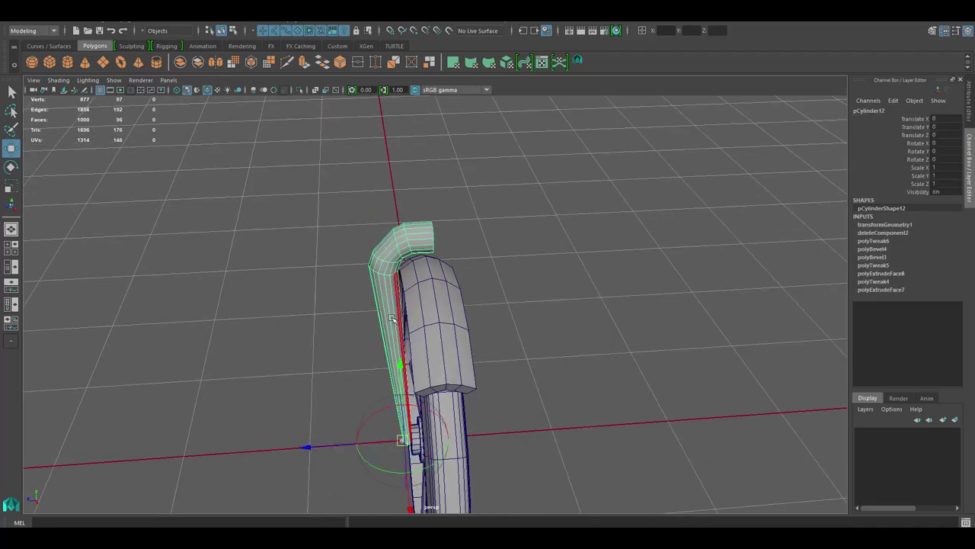
key(ctrl+d)
text(-1)
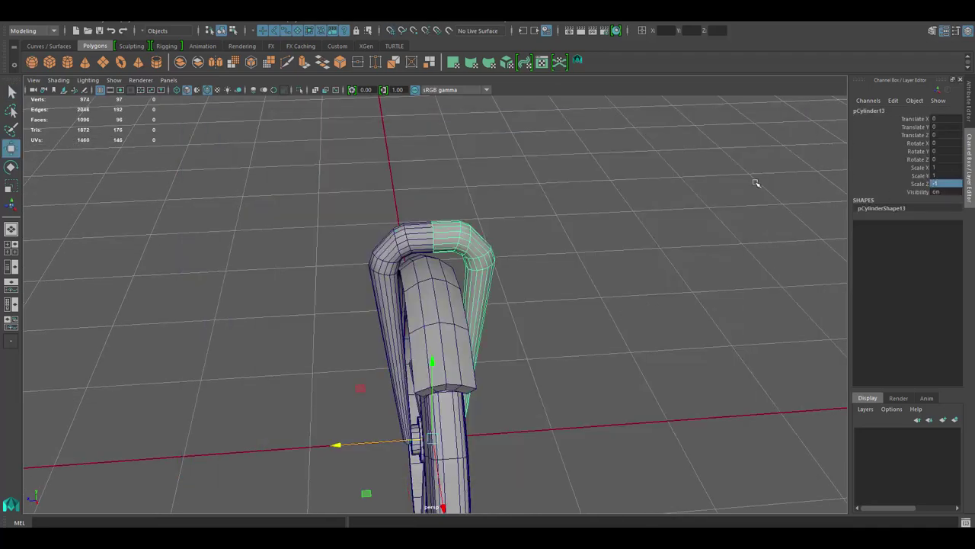
- Combine both fork halves into one mesh and merge the seam vertices
mouse_move(468, 251)
shift+right_down()
mouse_move(457, 263)
mouse_move(490, 207)
shift+right_up()
shift+right_click(473, 185)
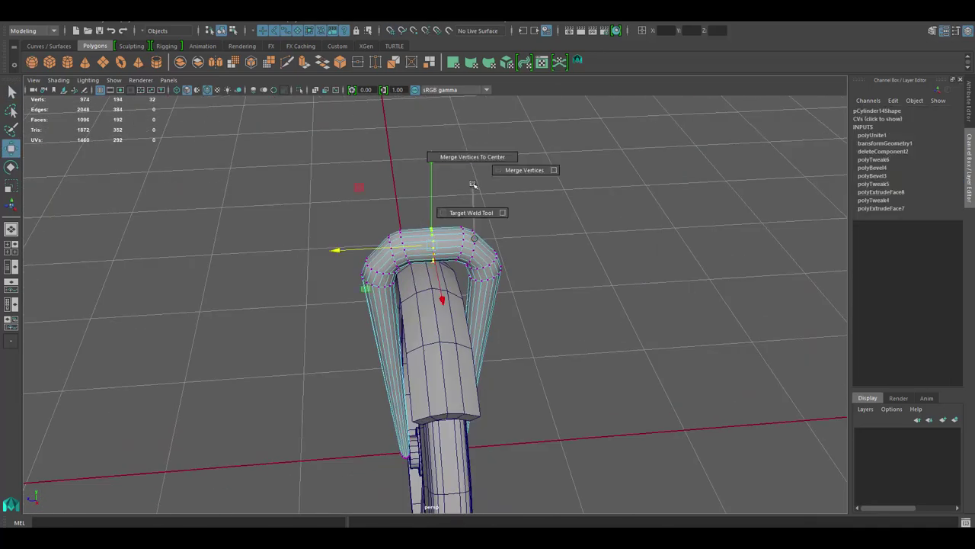
click(534, 171)
mouse_move(534, 170)
alt+mouse_down()
mouse_move(457, 228)
mouse_move(473, 214)
mouse_move(455, 205)
alt+mouse_up()
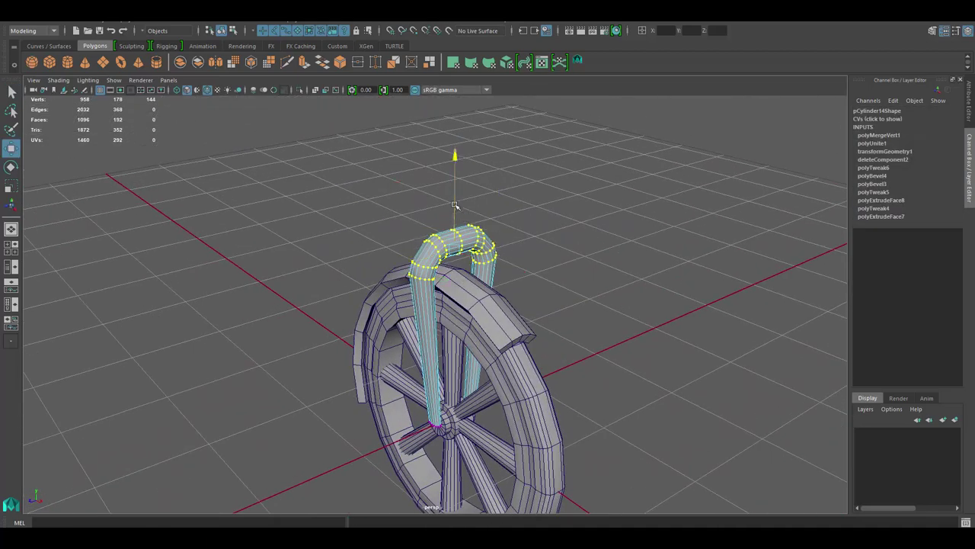
click(534, 219)
mouse_move(533, 220)
alt+mouse_down()
mouse_move(603, 218)
mouse_move(497, 286)
mouse_move(529, 274)
alt+mouse_up()
shift+right_drag(467, 245, 471, 329)
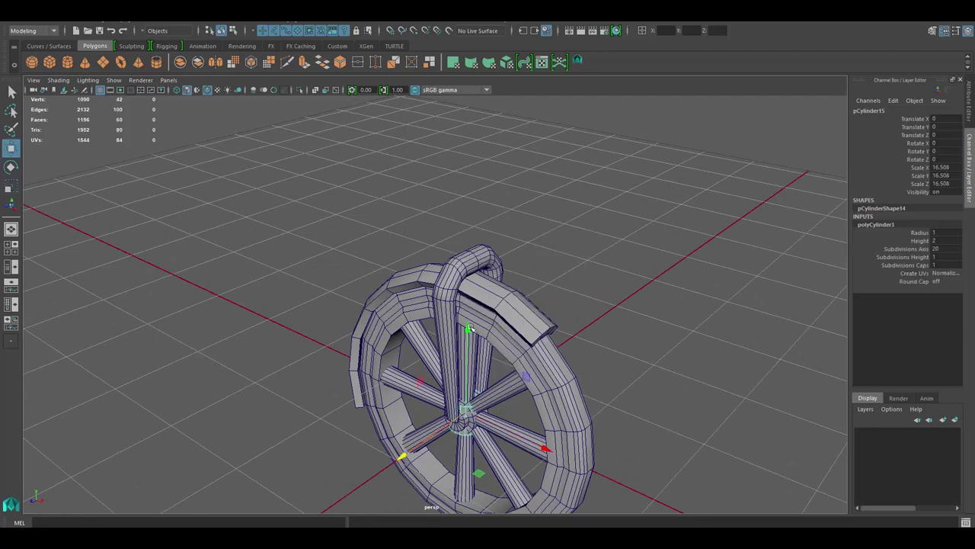
- Make the new cylinder 12-sided and raise its top vertices to lengthen the tube
key(Return)
key(r)
scroll(472, 242, up, 3)
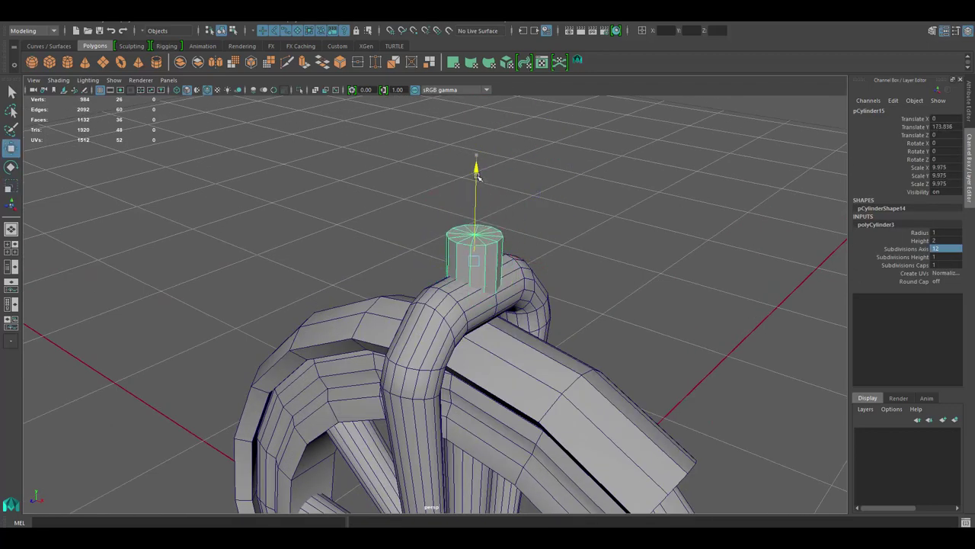
key(F9)
drag(435, 224, 512, 255)
drag(474, 182, 476, 91)
scroll(448, 185, down, 3)
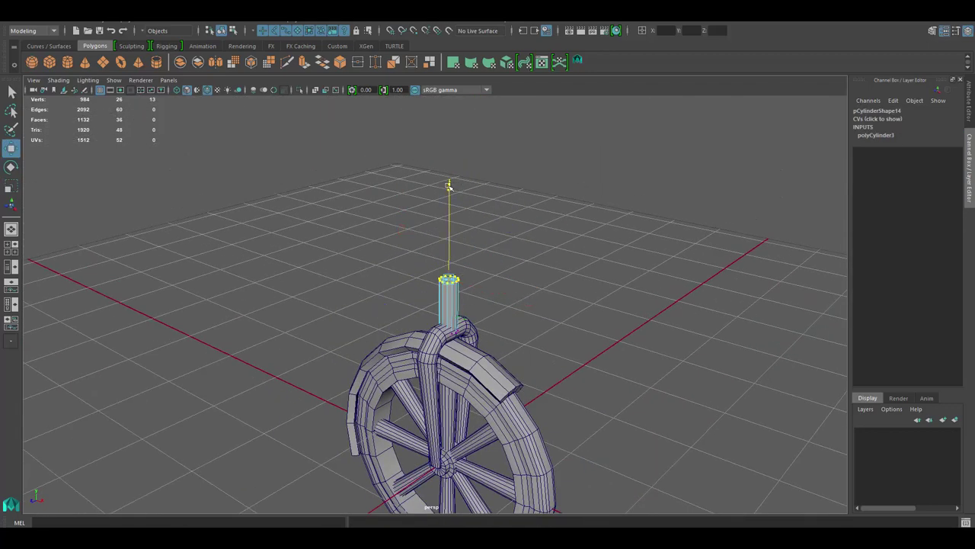
scroll(449, 175, up, 3)
- Extrude the tube's base face loop into a collar with thickness 4
key(F10)
shift+right_click(454, 192)
double_click(468, 227)
scroll(469, 227, up, 2)
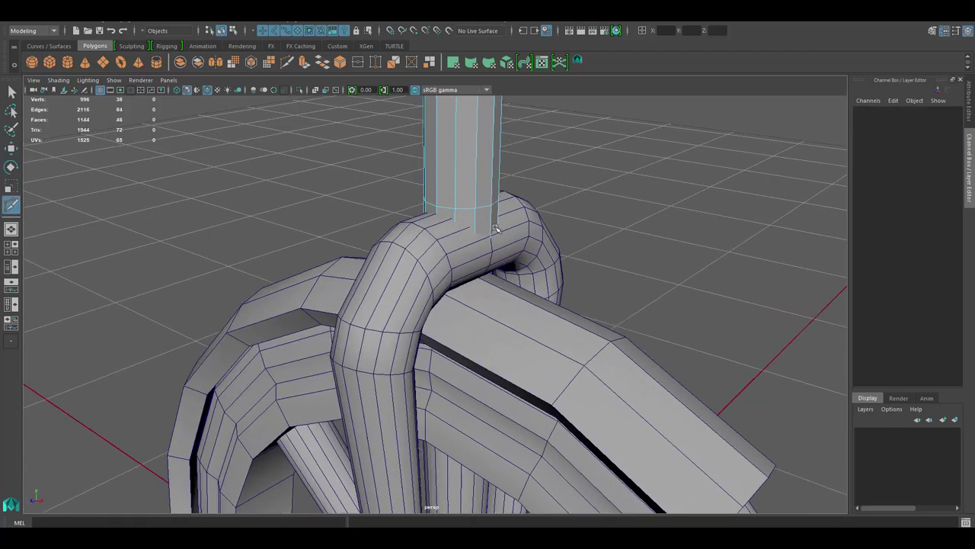
shift+right_drag(490, 200, 665, 346)
drag(669, 348, 680, 349)
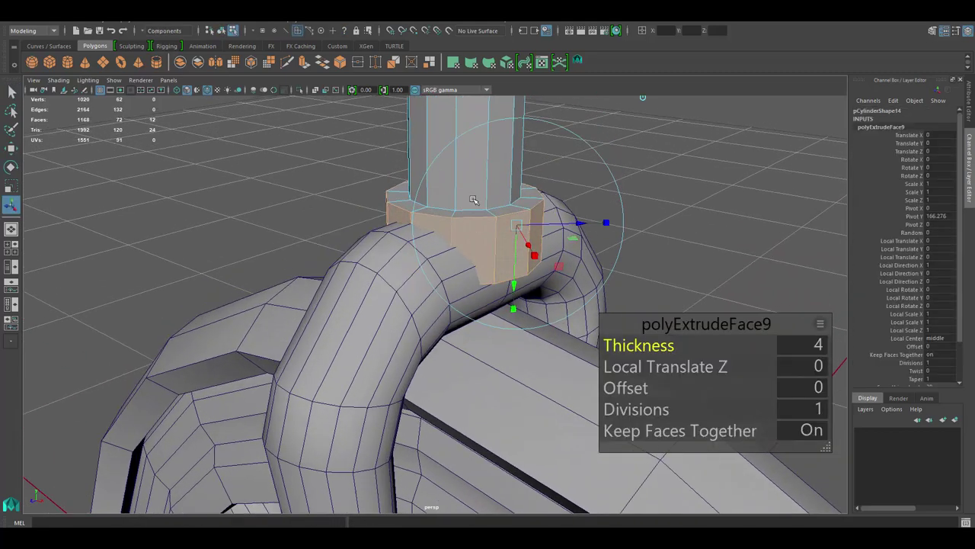
key(w)
alt+drag(533, 229, 476, 187)
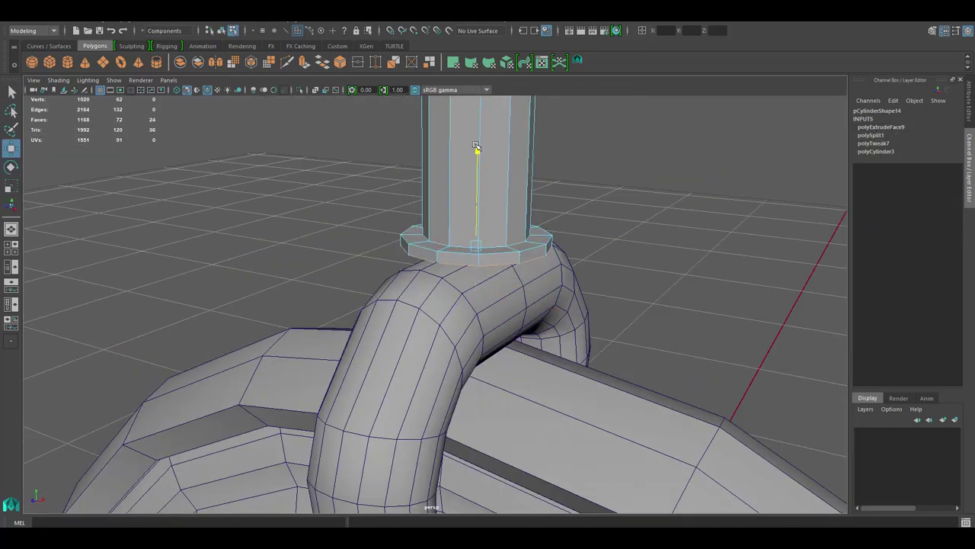
shift+double_click(475, 150)
scroll(474, 149, down, 3)
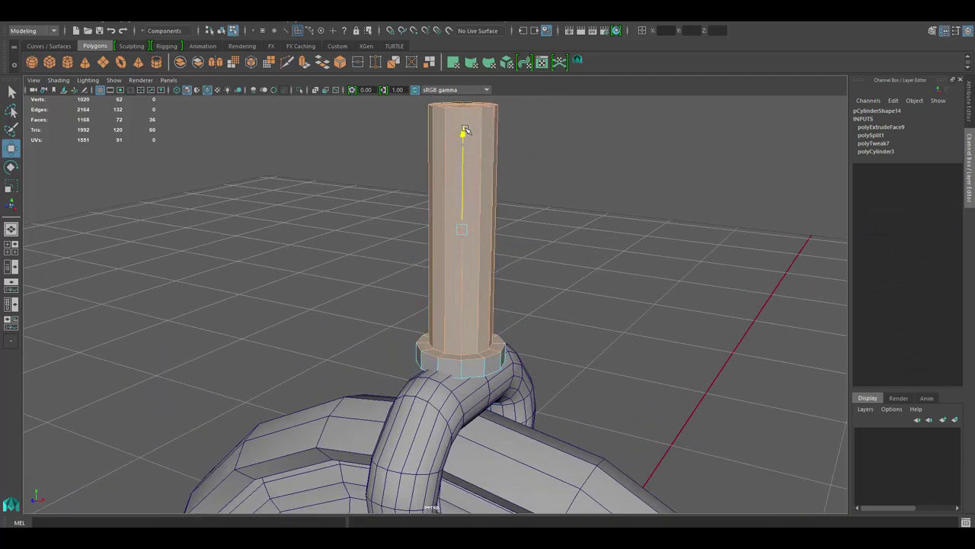
- Bevel the edge loop around the base collar
scroll(464, 131, up, 3)
key(F10)
double_click(546, 264)
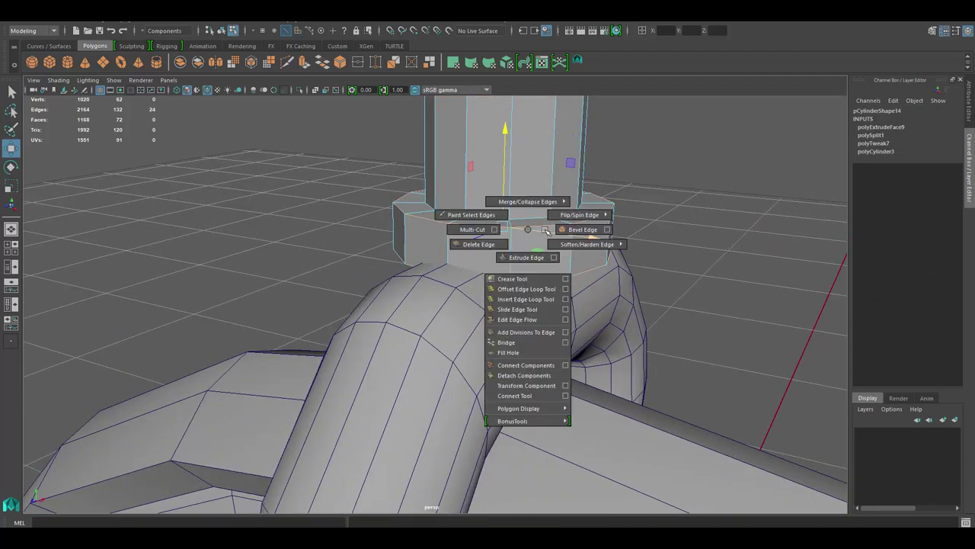
shift+right_drag(526, 229, 521, 255)
scroll(470, 207, down, 3)
- Add an edge loop near the top, extrude it 3.1, and bevel it with 3 segments
mouse_move(470, 207)
alt+mouse_down()
mouse_move(496, 298)
mouse_move(549, 294)
alt+mouse_up()
key(w)
scroll(456, 152, up, 3)
mouse_move(467, 191)
shift+right_down()
mouse_move(507, 167)
mouse_move(497, 183)
shift+right_up()
key(ctrl+e)
middle_drag(654, 347, 654, 347)
key(ctrl+b)
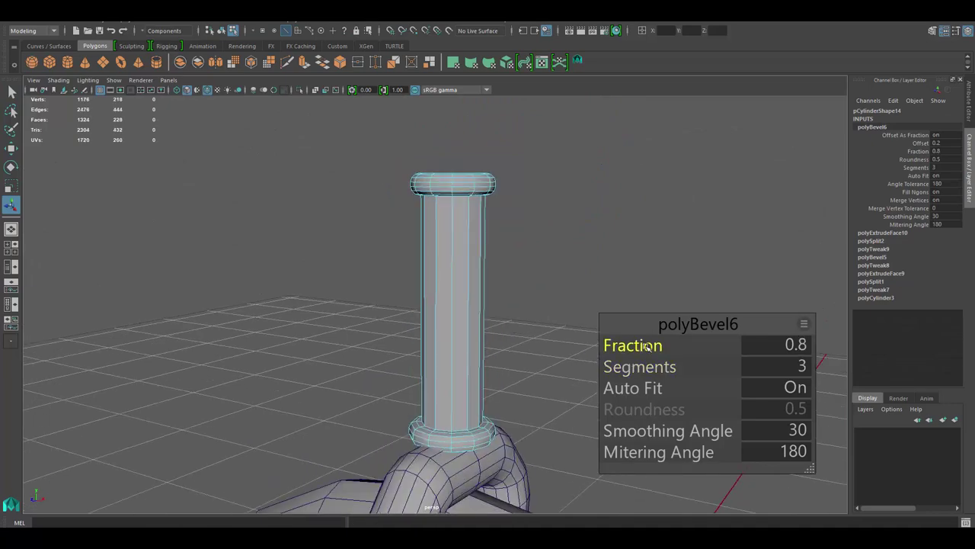
alt+drag(646, 347, 490, 251)
scroll(413, 240, down, 3)
scroll(446, 191, up, 2)
right_drag(447, 192, 471, 278)
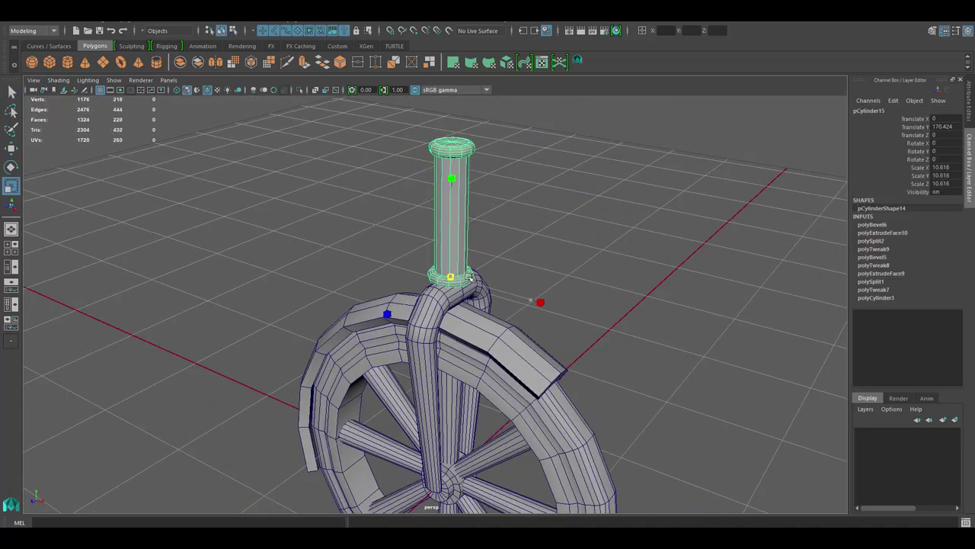
- Combine the fork parts and upright tube into one mesh and tilt it back 15 degrees
click(489, 278)
scroll(408, 270, down, 3)
alt+drag(372, 512, 457, 320)
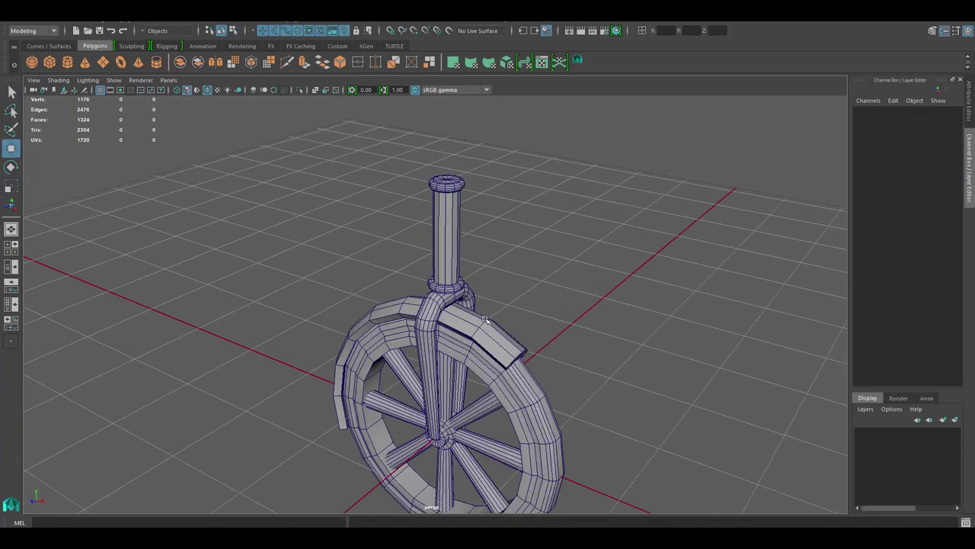
click(446, 229)
drag(571, 262, 579, 305)
key(e)
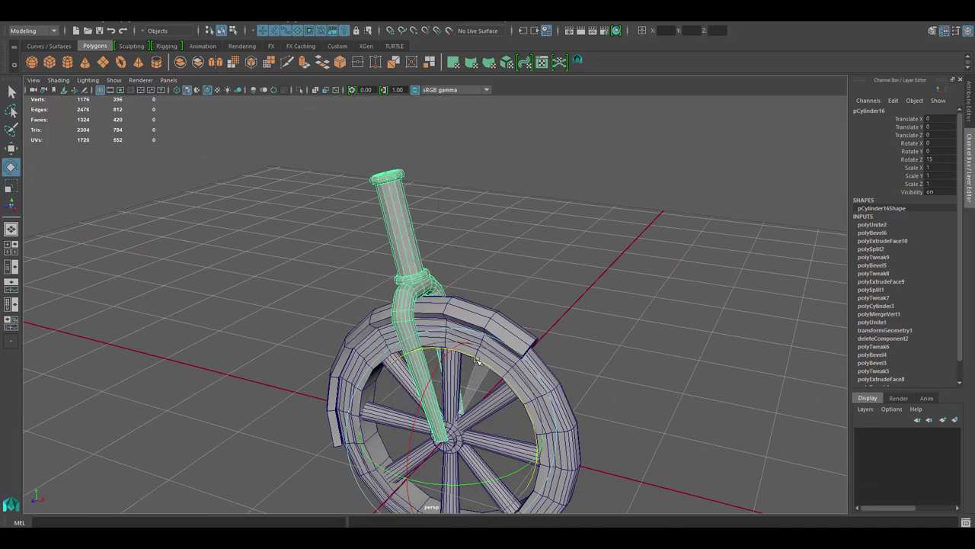
mouse_move(572, 359)
alt+mouse_down()
mouse_move(529, 275)
mouse_move(562, 333)
mouse_move(539, 261)
mouse_move(548, 290)
alt+mouse_up()
click(539, 262)
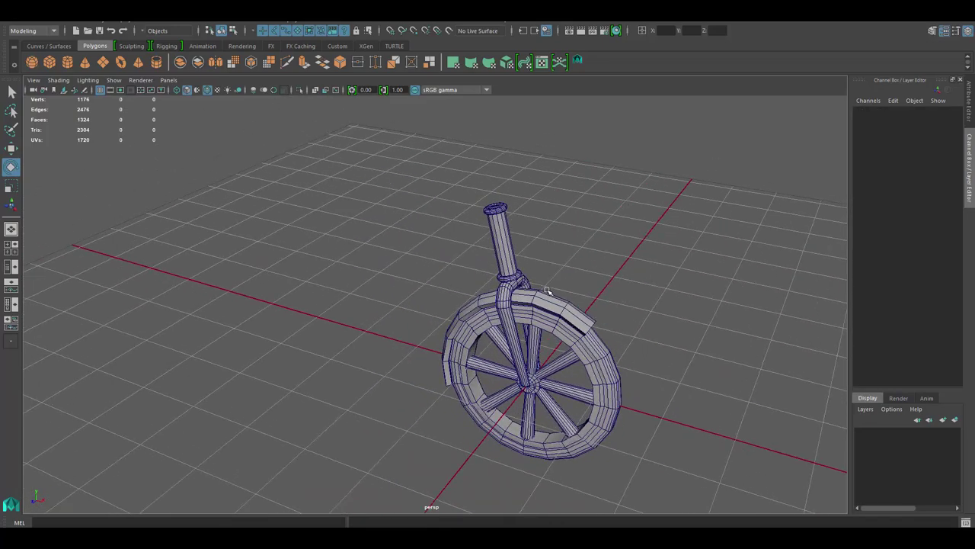
- Combine the wheel pieces and fender into one mesh, then duplicate it as the rear wheel
click(579, 320)
mouse_move(484, 276)
alt+mouse_down()
mouse_move(580, 320)
mouse_move(707, 419)
alt+mouse_up()
drag(707, 419, 621, 323)
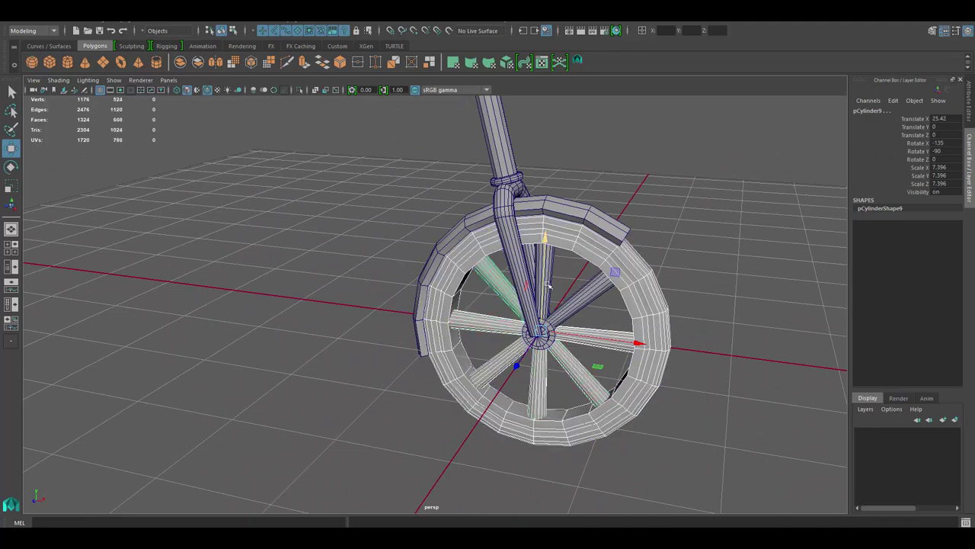
alt+drag(549, 285, 602, 229)
click(610, 223)
shift+click(696, 298)
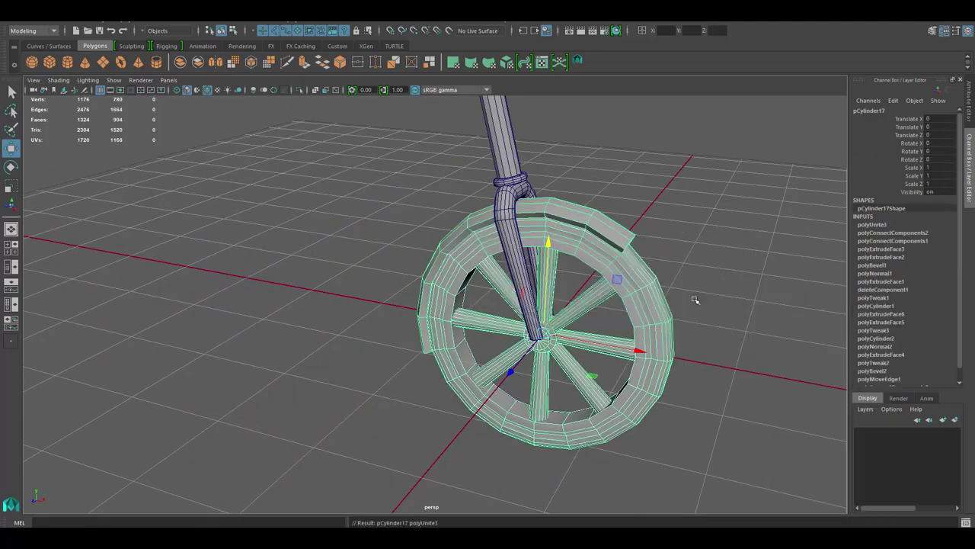
key(ctrl+d)
mouse_move(697, 298)
mouse_down()
mouse_move(299, 312)
mouse_move(457, 289)
mouse_move(614, 251)
mouse_up()
- Add a flat ground plane at the origin under the bike
click(614, 251)
shift+right_drag(614, 250, 541, 269)
alt+drag(541, 268, 523, 435)
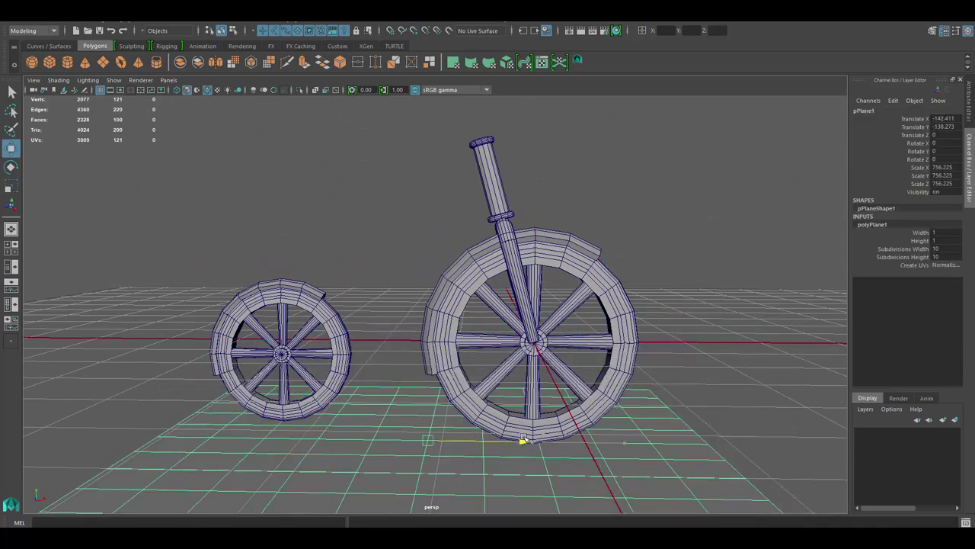
click(323, 246)
- Add a new polygon cylinder at the origin
click(462, 283)
alt+drag(461, 283, 483, 300)
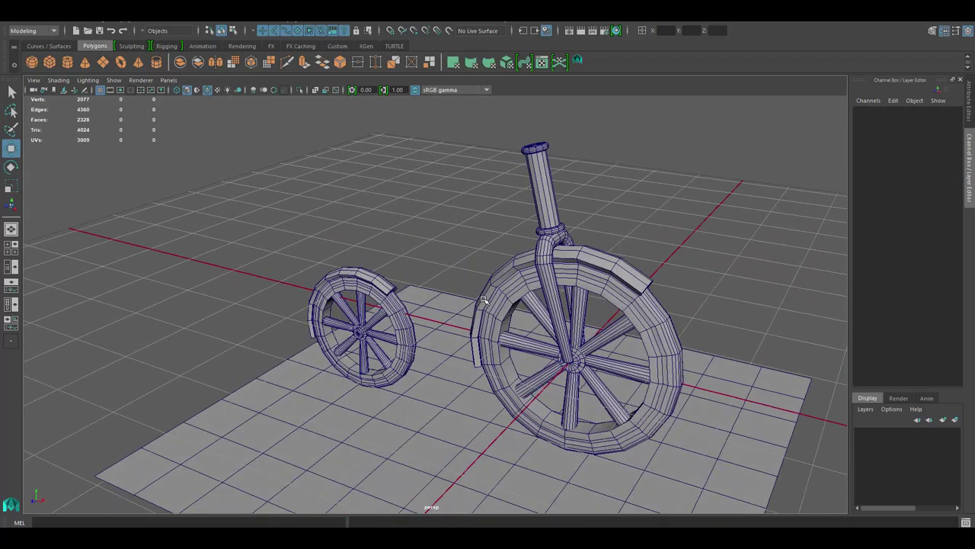
alt+drag(439, 245, 463, 231)
shift+right_drag(464, 231, 571, 333)
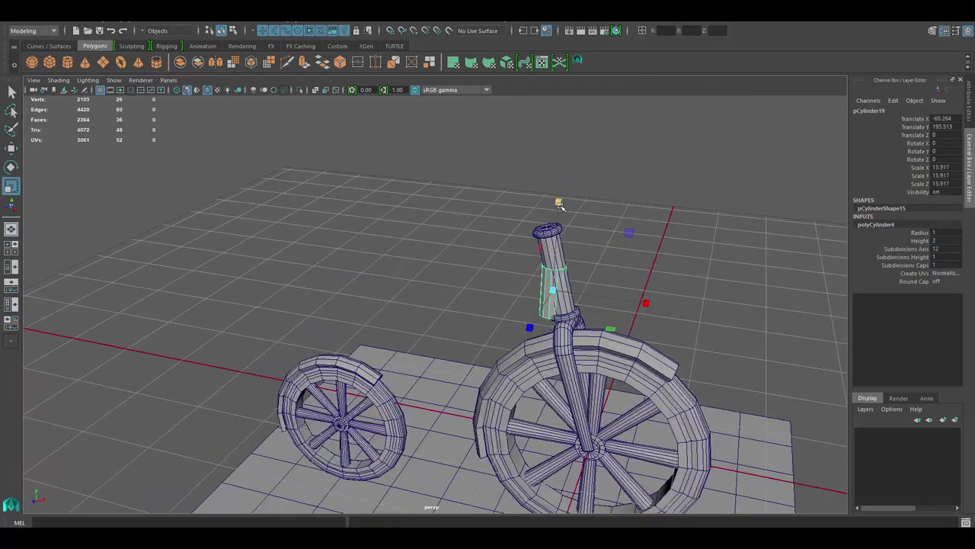
- Move the cylinder beside the steering tube and scale it slightly thinner
key(w)
middle_drag(518, 246, 487, 248)
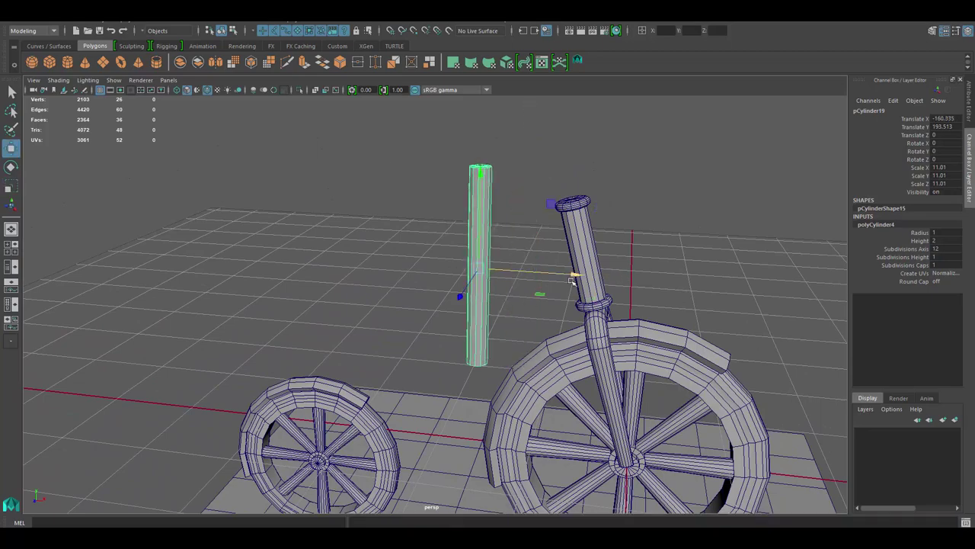
alt+drag(487, 247, 593, 259)
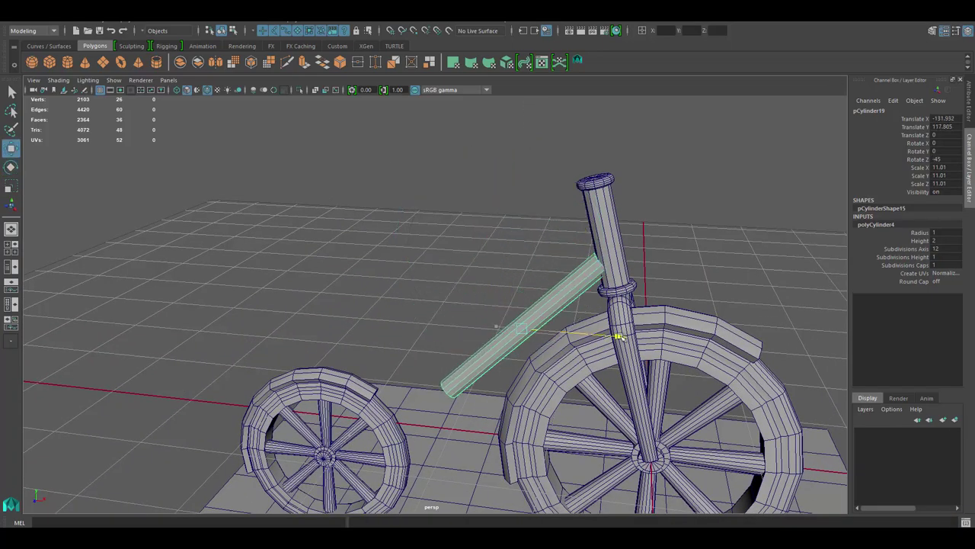
key(r)
drag(523, 328, 518, 327)
alt+drag(635, 338, 561, 253)
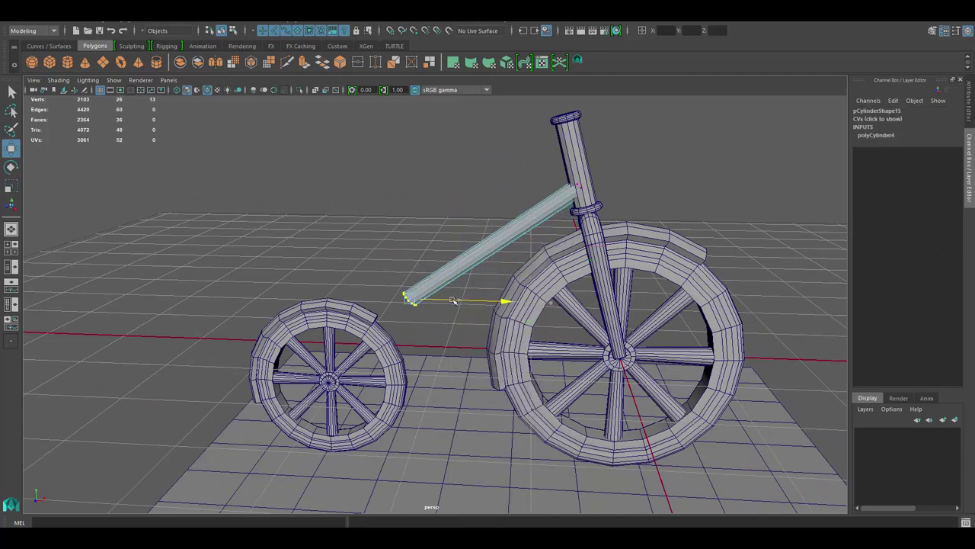
mouse_move(662, 195)
alt+mouse_down()
mouse_move(514, 272)
mouse_move(549, 244)
mouse_move(473, 214)
alt+mouse_up()
- Rotate the bar to -45° as the down tube and stretch its rear vertices toward the small wheel
click(570, 225)
key(e)
key(F9)
drag(335, 240, 353, 195)
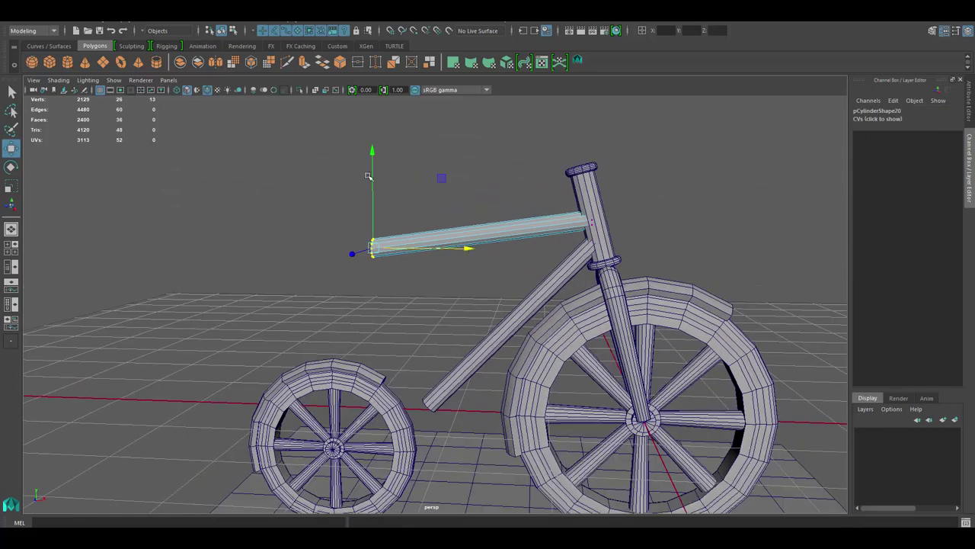
alt+drag(688, 247, 608, 231)
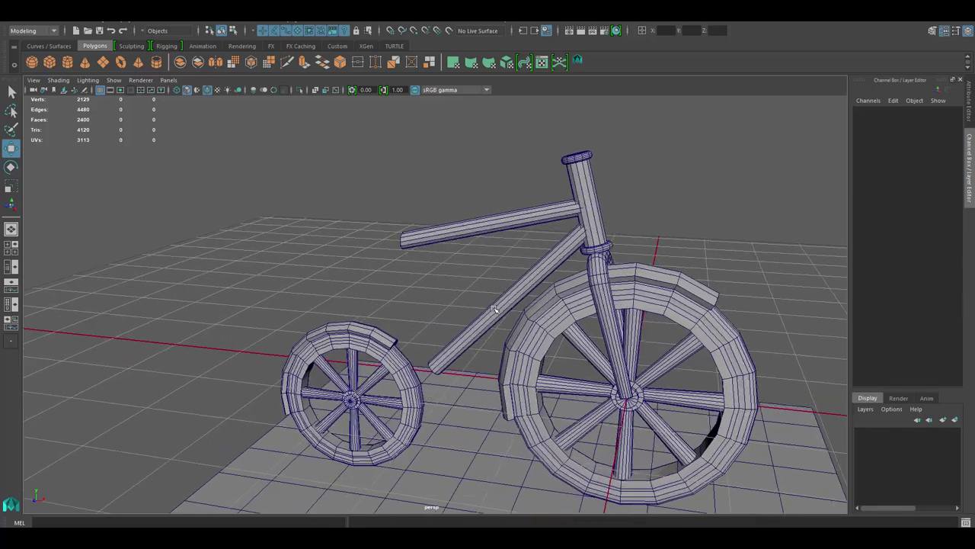
- Duplicate the bar twice for the top tube and seat tube, positioning the seat tube
key(ctrl+d)
key(e)
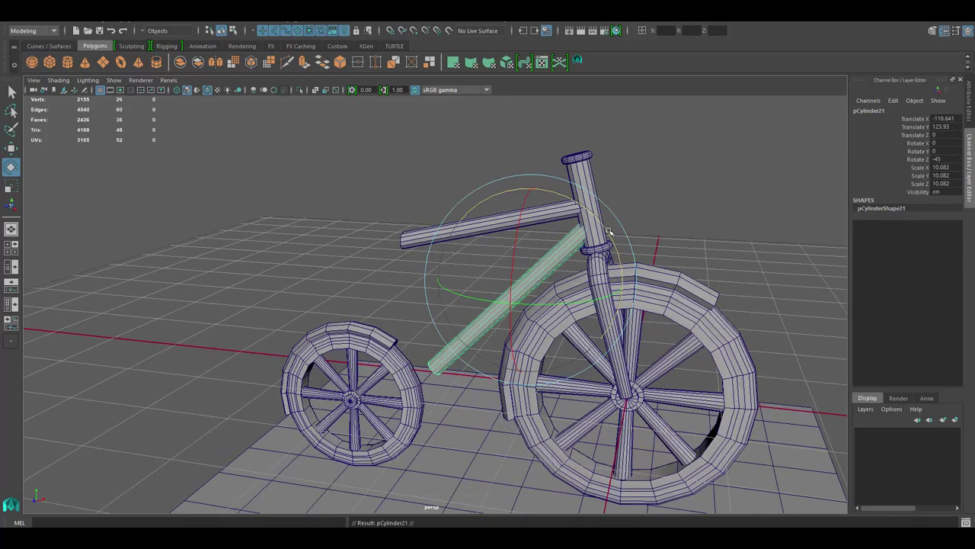
key(ctrl+d)
scroll(615, 219, up, 2)
drag(465, 262, 488, 262)
alt+middle_drag(499, 239, 509, 250)
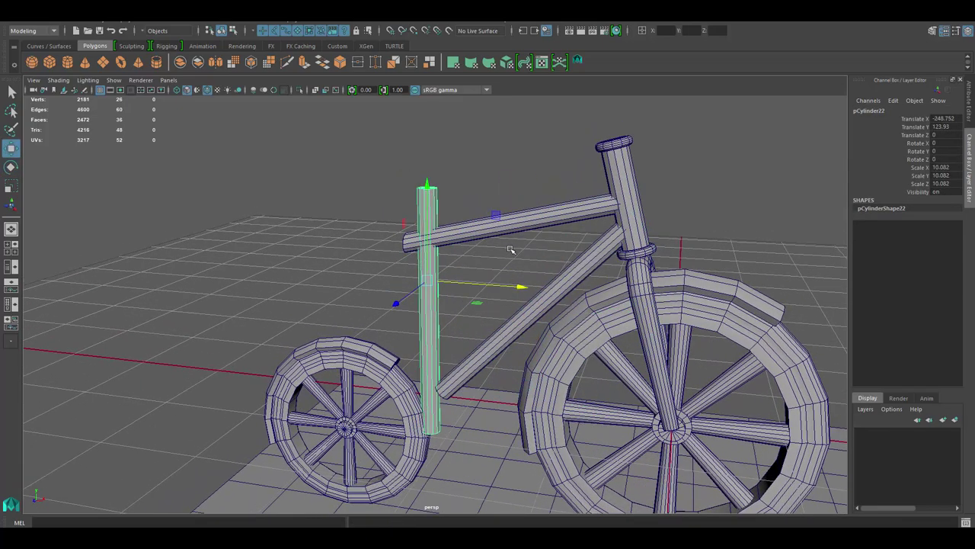
mouse_move(511, 250)
alt+mouse_down()
mouse_move(476, 279)
mouse_move(500, 231)
alt+mouse_up()
- Scale, rotate and adjust the seat tube's bottom vertices
key(r)
key(e)
key(F8)
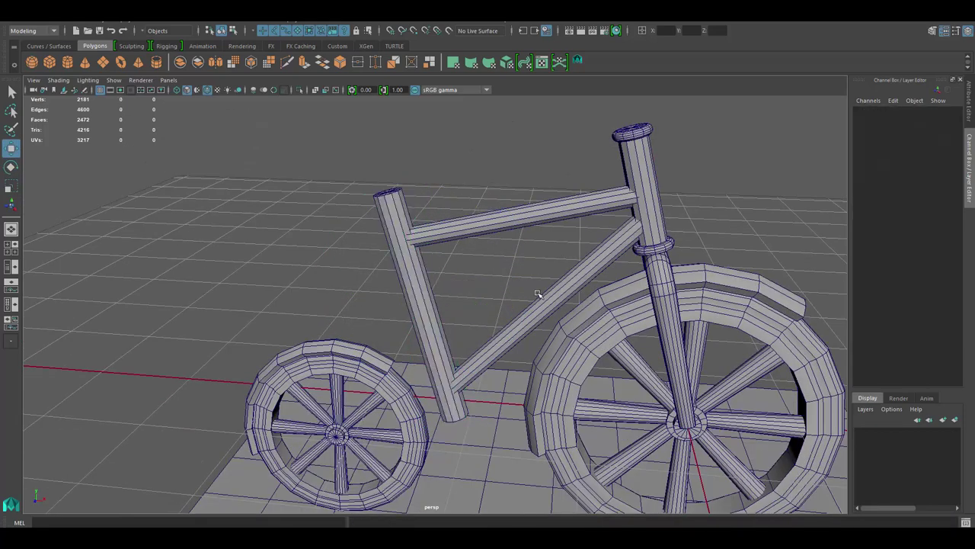
alt+drag(518, 285, 473, 221)
scroll(463, 254, up, 3)
scroll(463, 254, down, 5)
scroll(458, 198, up, 5)
- Extrude the seat tube's top face with offset 5.3, narrowing it into a seat post
mouse_move(396, 150)
mouse_down()
mouse_move(458, 192)
mouse_move(439, 180)
mouse_up()
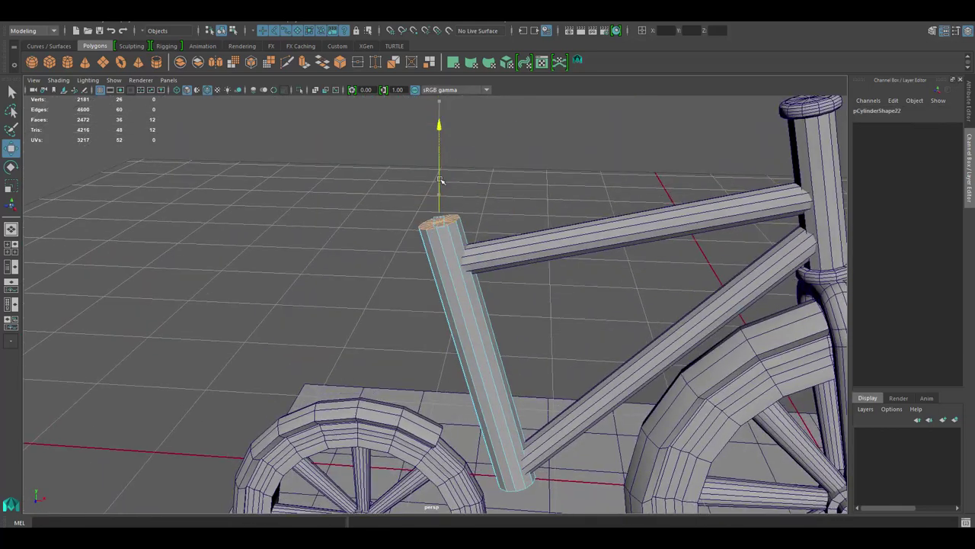
key(ctrl+e)
alt+drag(528, 230, 623, 346)
middle_drag(667, 393, 663, 393)
alt+drag(663, 394, 496, 270)
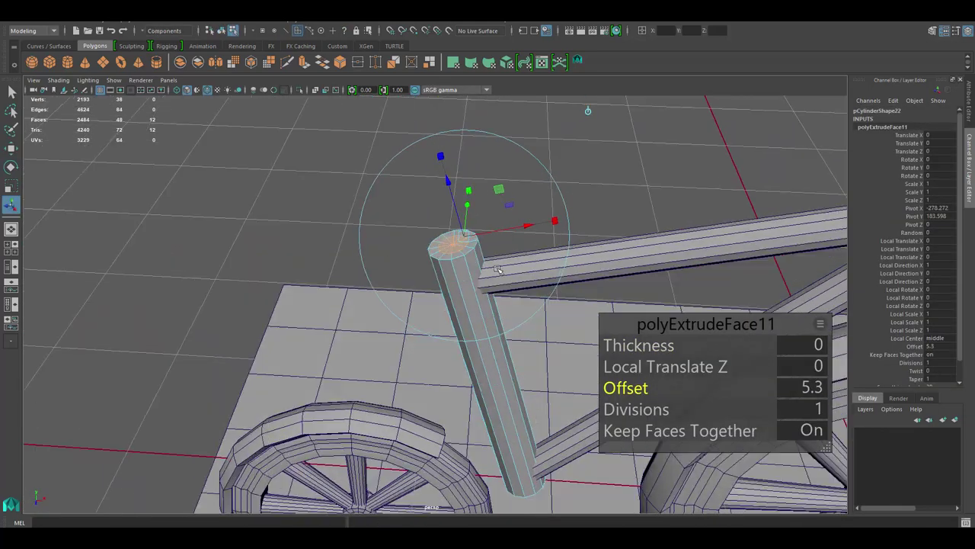
key(F8)
alt+drag(656, 347, 601, 387)
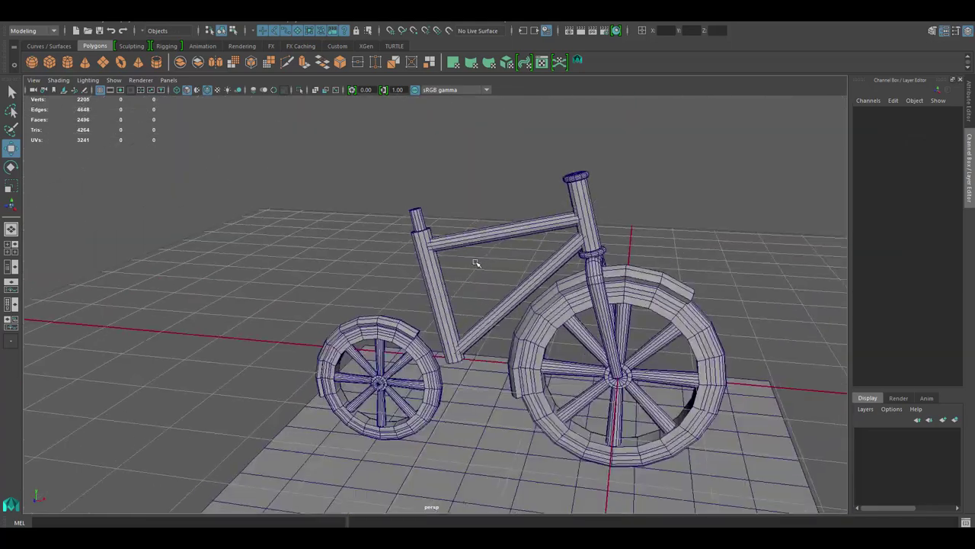
- Add a 16-sided cylinder as the crank hub between the wheels, turned sideways
click(602, 387)
click(947, 249)
text(16)
key(Return)
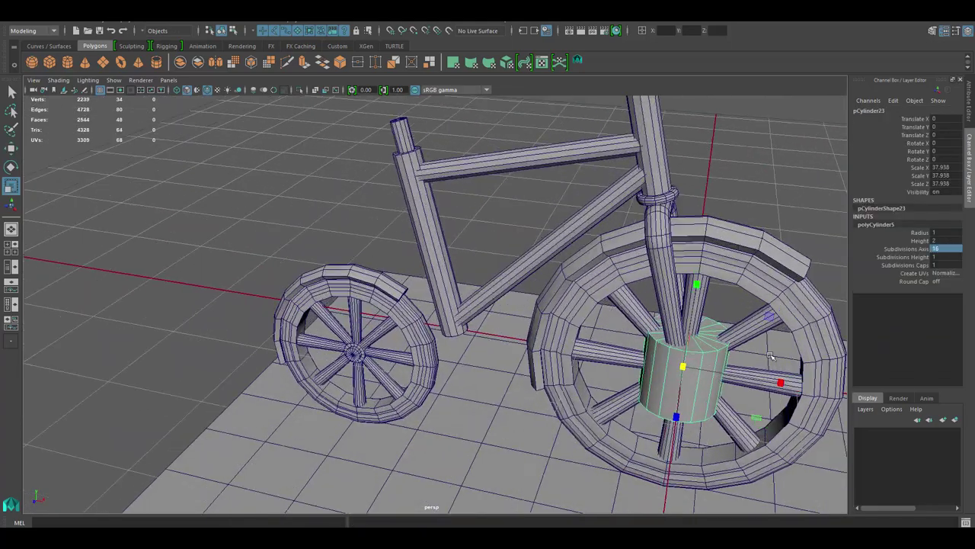
mouse_move(533, 305)
alt+mouse_down()
mouse_move(625, 354)
mouse_move(534, 305)
mouse_move(509, 277)
alt+mouse_up()
key(e)
key(w)
click(534, 305)
- Place a copy of the front fork onto the small wheel
click(647, 228)
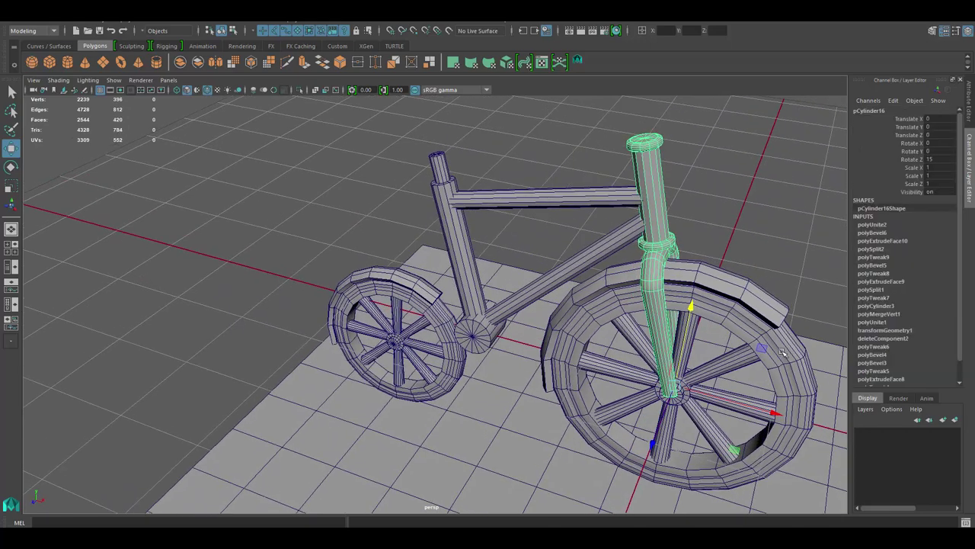
mouse_move(648, 229)
mouse_down()
mouse_move(426, 289)
mouse_move(496, 276)
mouse_up()
scroll(457, 305, up, 3)
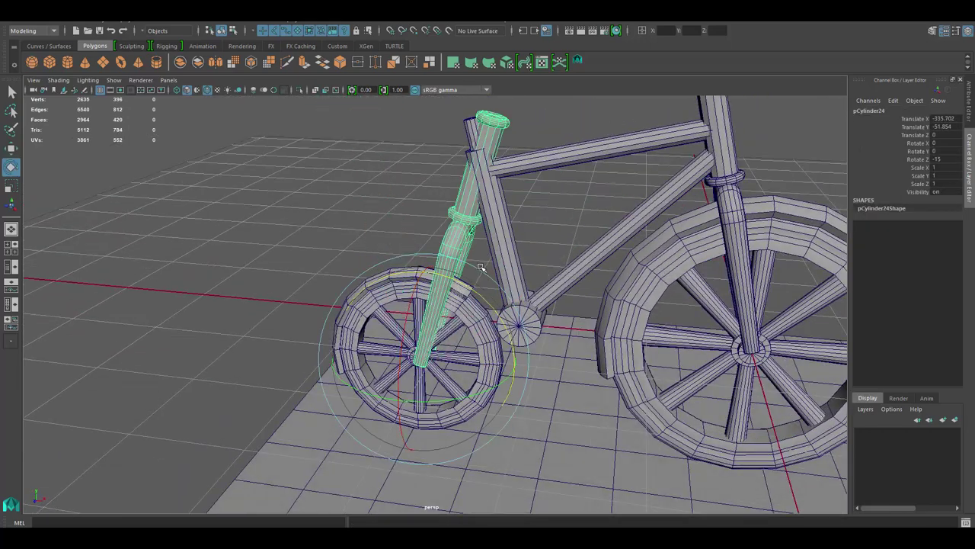
click(478, 322)
mouse_move(477, 322)
alt+mouse_down()
mouse_move(410, 292)
mouse_move(457, 229)
mouse_move(413, 172)
alt+mouse_up()
click(426, 188)
click(435, 202)
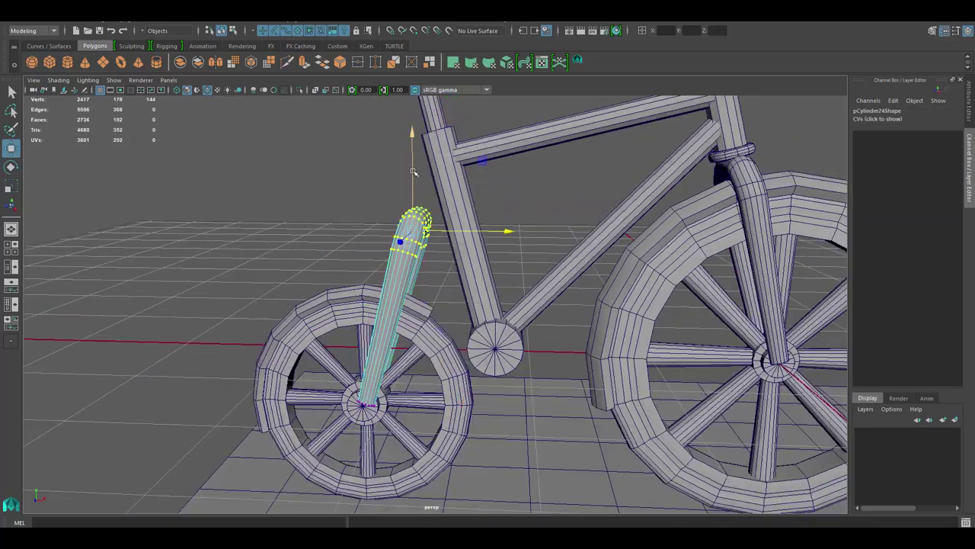
click(521, 199)
mouse_move(521, 200)
alt+mouse_down()
mouse_move(413, 307)
mouse_move(458, 251)
alt+mouse_up()
- Move the rear fork's top ring of vertices toward the seat tube, then add a cube for the seat
click(388, 191)
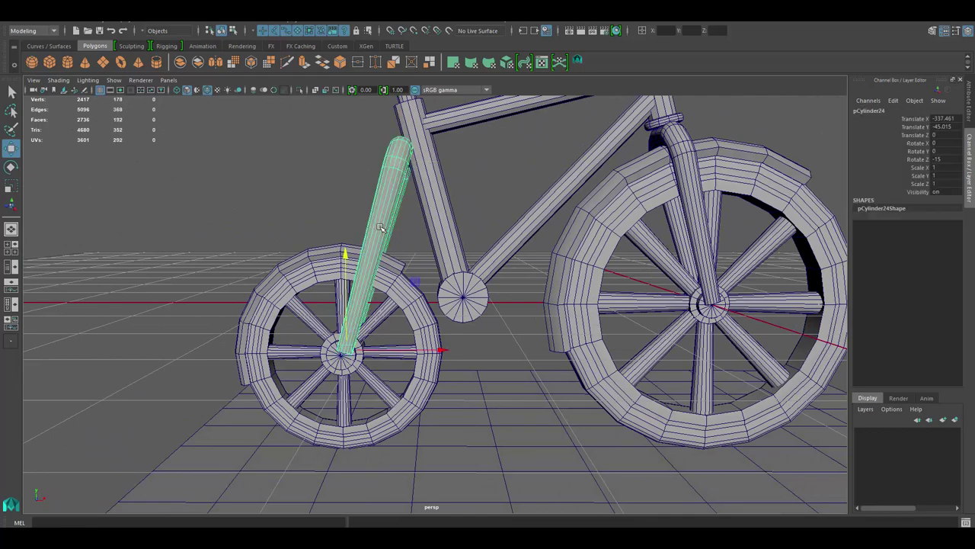
key(F9)
drag(416, 183, 391, 138)
click(251, 335)
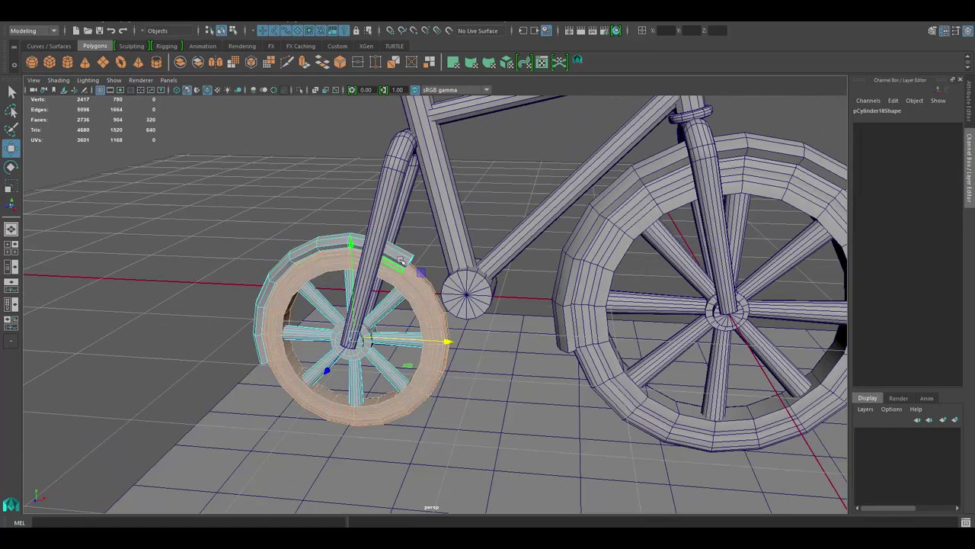
alt+drag(251, 335, 277, 229)
scroll(294, 289, down, 3)
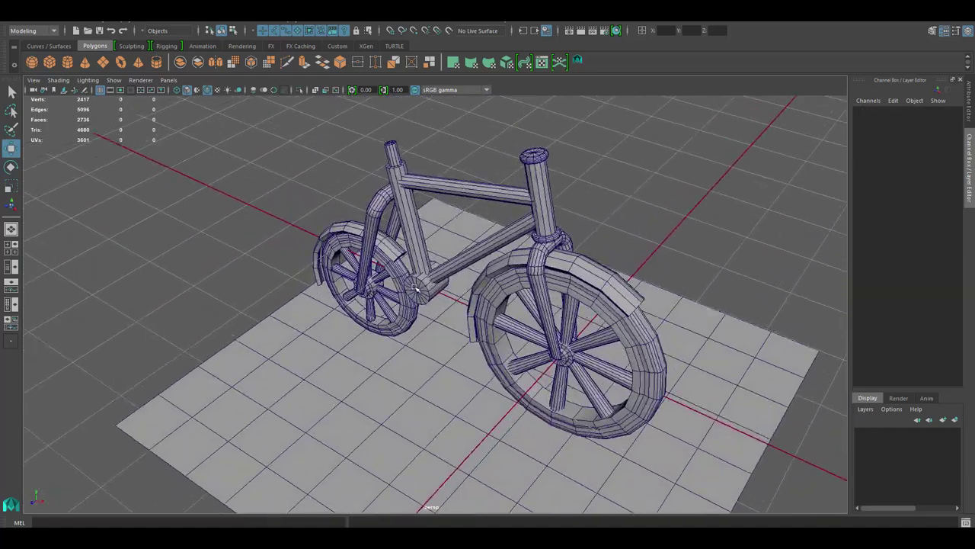
alt+drag(294, 290, 438, 270)
key(ctrl+z)
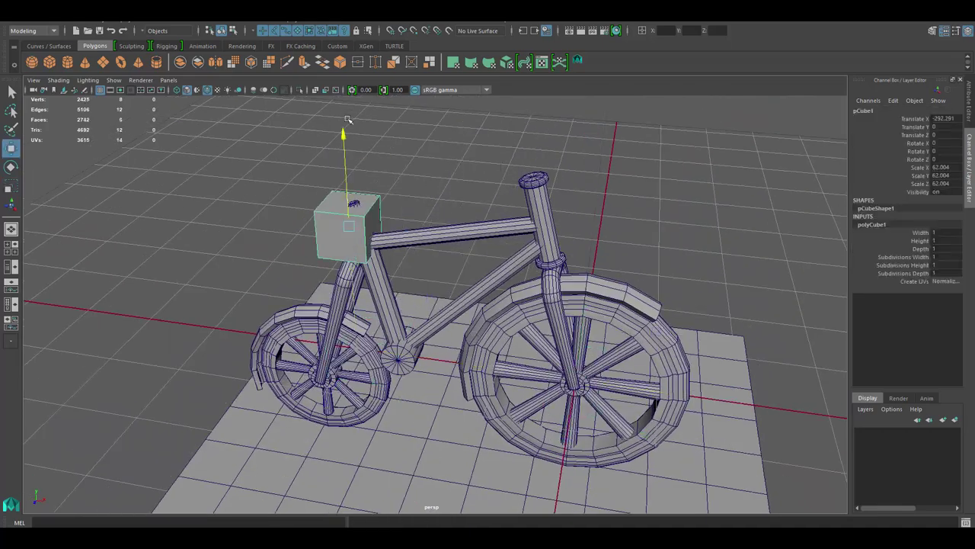
- Stretch the cube into a long box and taper its edges with soft falloff into a saddle shape
key(f)
key(r)
drag(501, 239, 458, 250)
shift+right_click(422, 285)
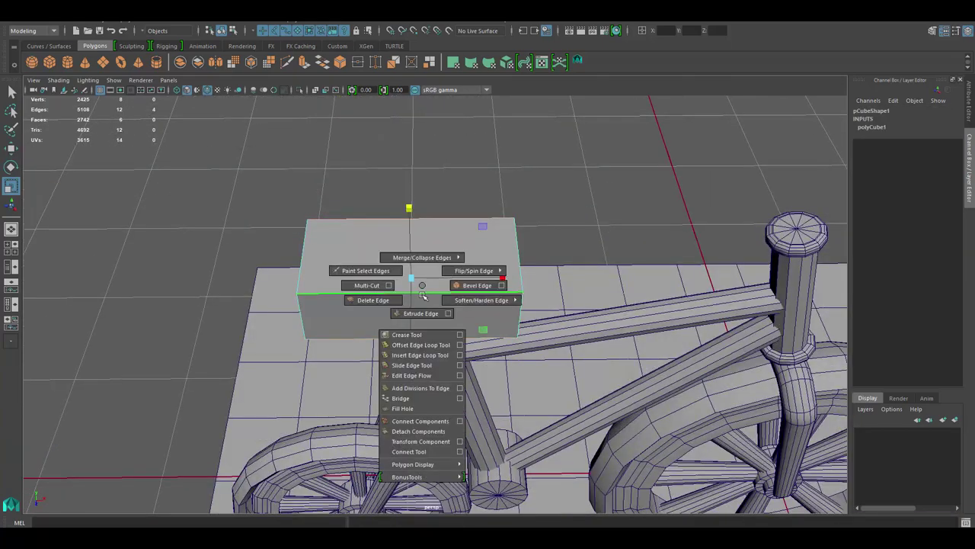
key(b)
key(w)
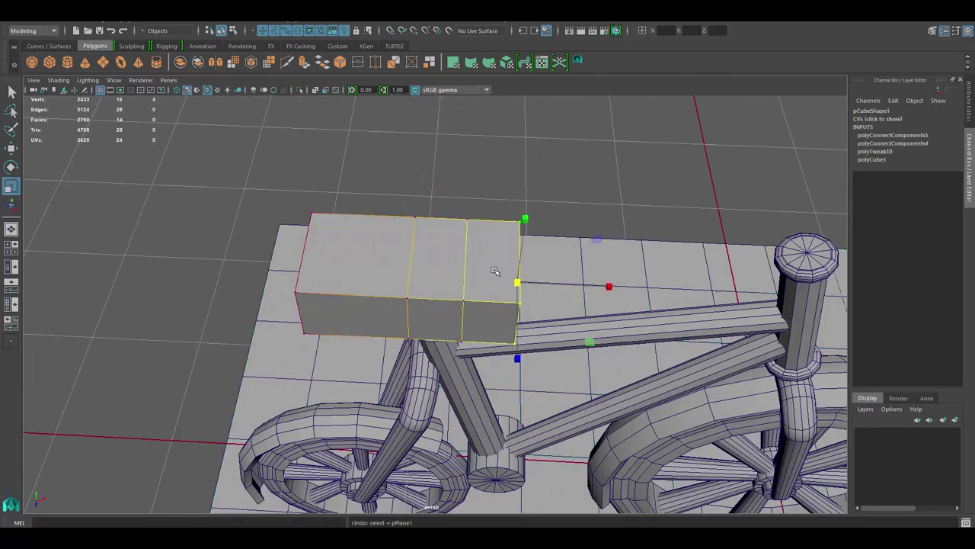
mouse_move(496, 270)
alt+mouse_down()
mouse_move(412, 266)
mouse_move(460, 352)
alt+mouse_up()
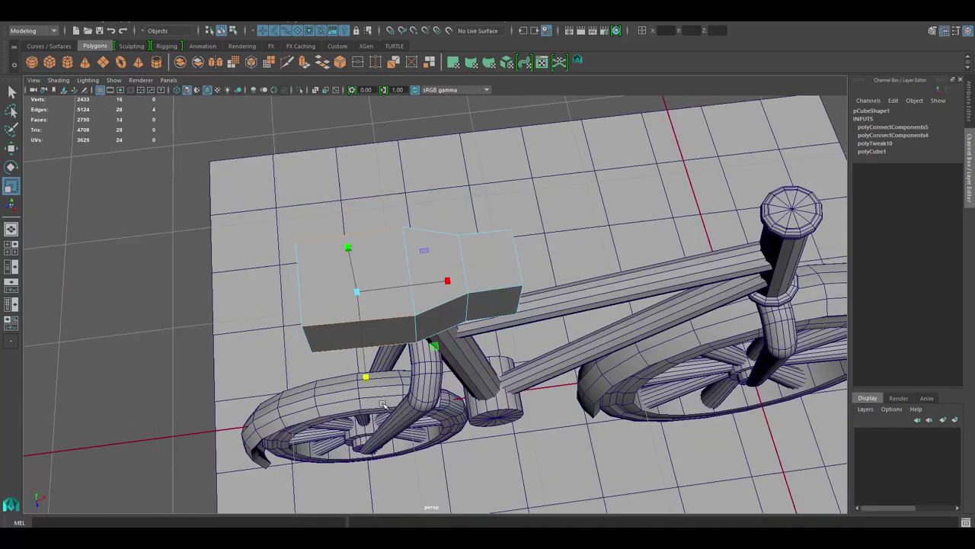
alt+drag(366, 311, 442, 254)
- Smooth the saddle mesh and adjust its scale atop the seat post
key(F8)
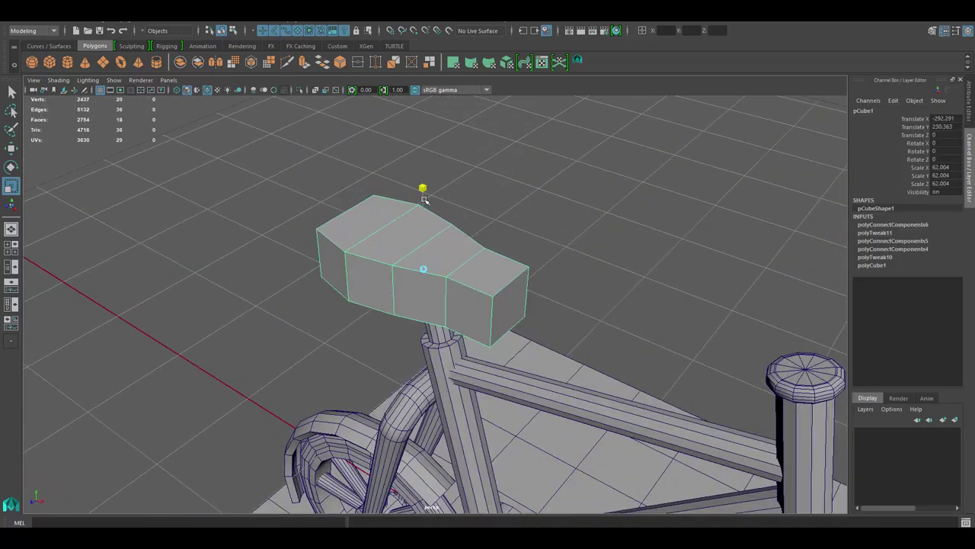
right_click(392, 239)
key(space)
click(312, 246)
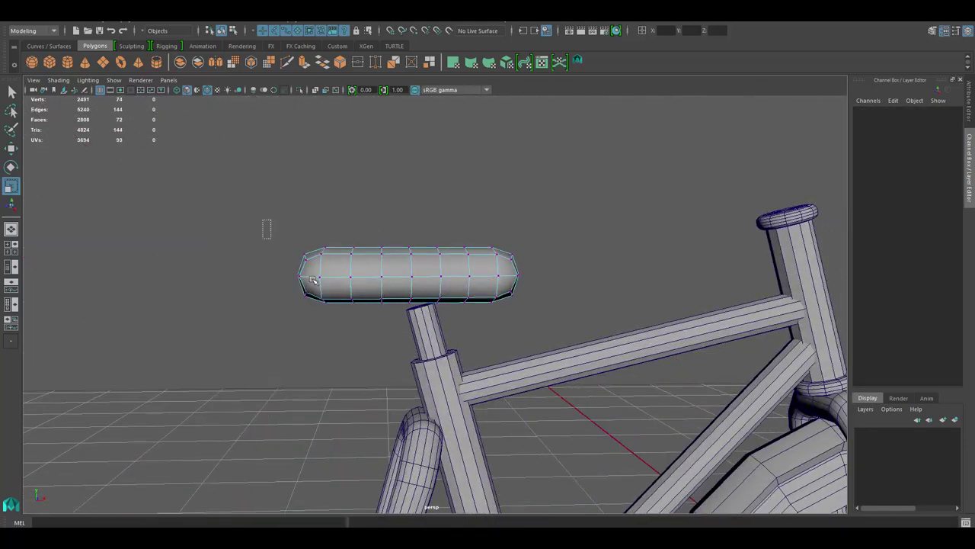
click(515, 267)
mouse_move(514, 267)
alt+mouse_down()
mouse_move(588, 196)
mouse_move(526, 205)
alt+mouse_up()
key(r)
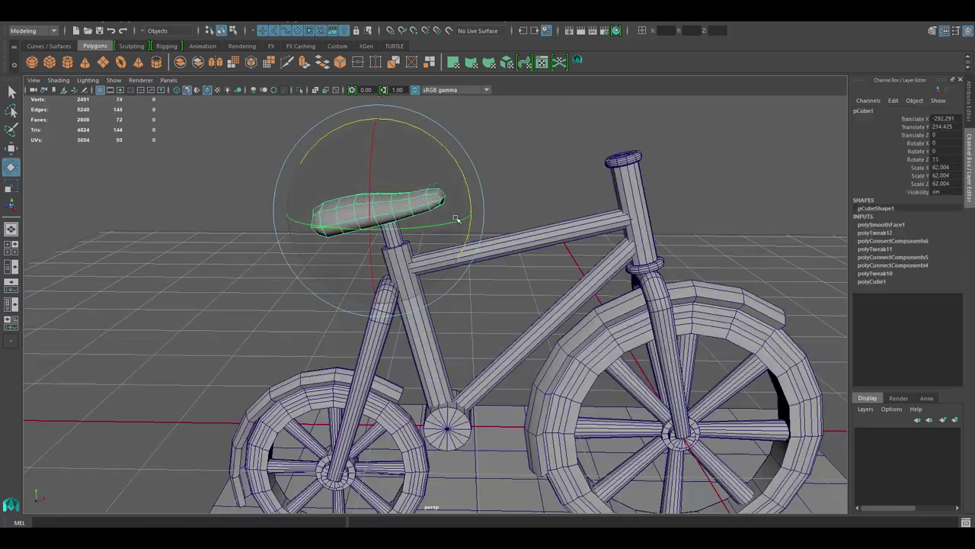
- Shrink and angle the pedal axle cylinder through the crank hub
scroll(595, 205, down, 5)
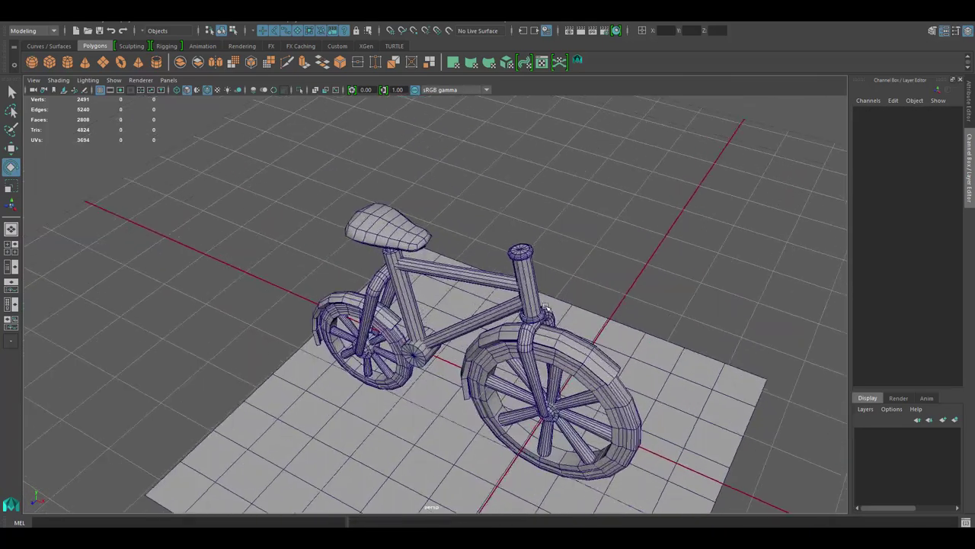
alt+drag(594, 206, 556, 266)
scroll(556, 266, up, 5)
click(447, 323)
key(w)
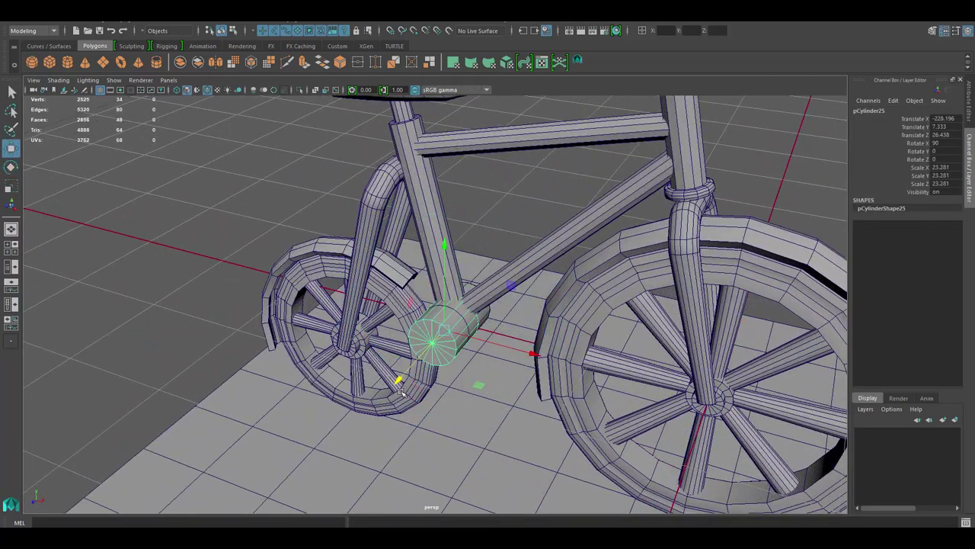
alt+drag(402, 390, 422, 316)
key(r)
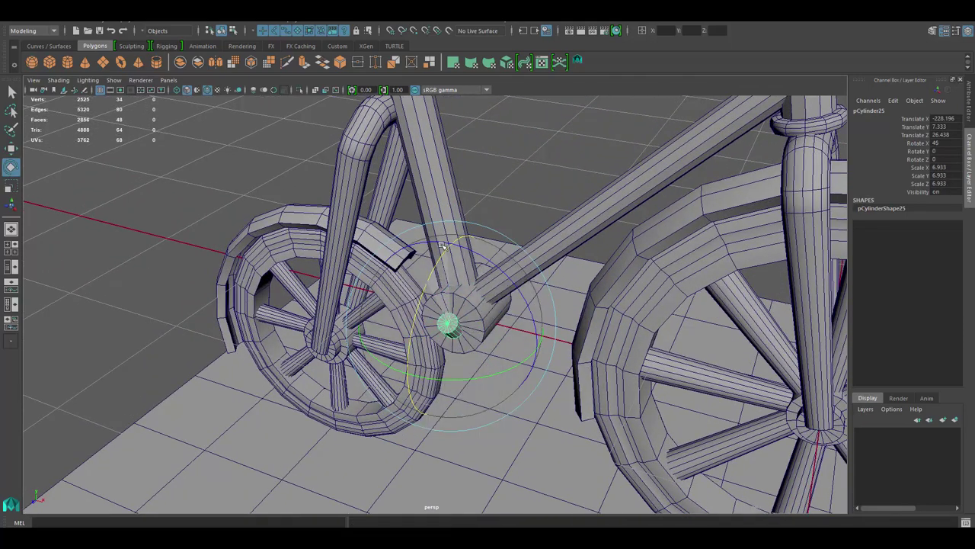
key(r)
mouse_move(450, 213)
alt+mouse_down()
mouse_move(443, 253)
mouse_move(507, 290)
alt+mouse_up()
key(e)
mouse_move(524, 340)
alt+mouse_down()
mouse_move(549, 290)
mouse_move(534, 251)
mouse_move(554, 240)
alt+mouse_up()
click(559, 282)
- Create a cube, then scale and position it against the frame as the crank and pedal block
shift+right_drag(555, 239, 556, 267)
click(556, 267)
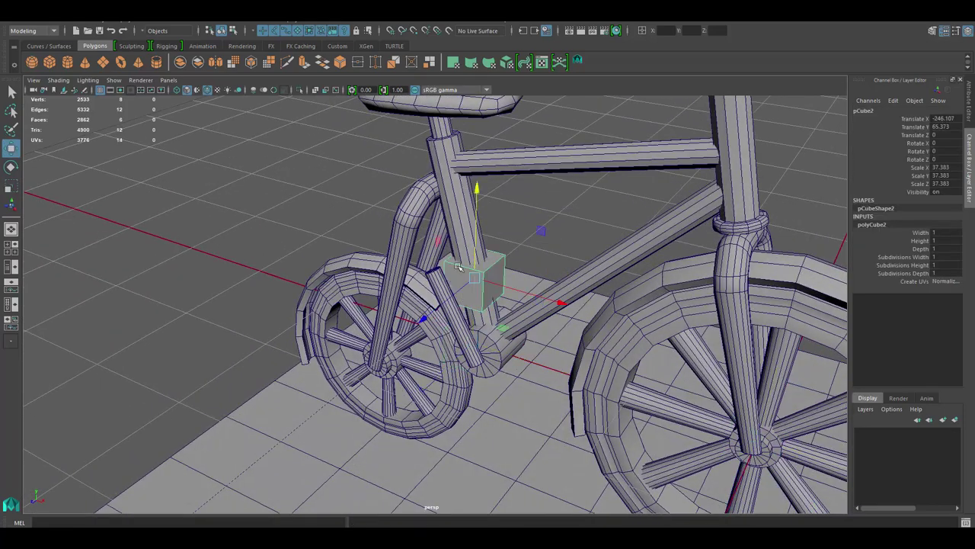
drag(457, 267, 443, 293)
alt+drag(444, 293, 440, 278)
key(r)
alt+drag(522, 332, 440, 270)
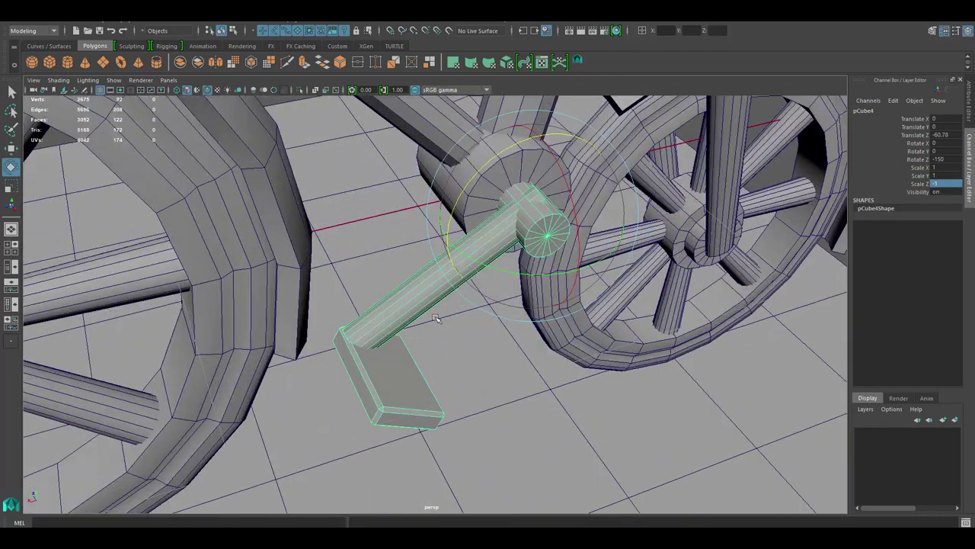
click(363, 310)
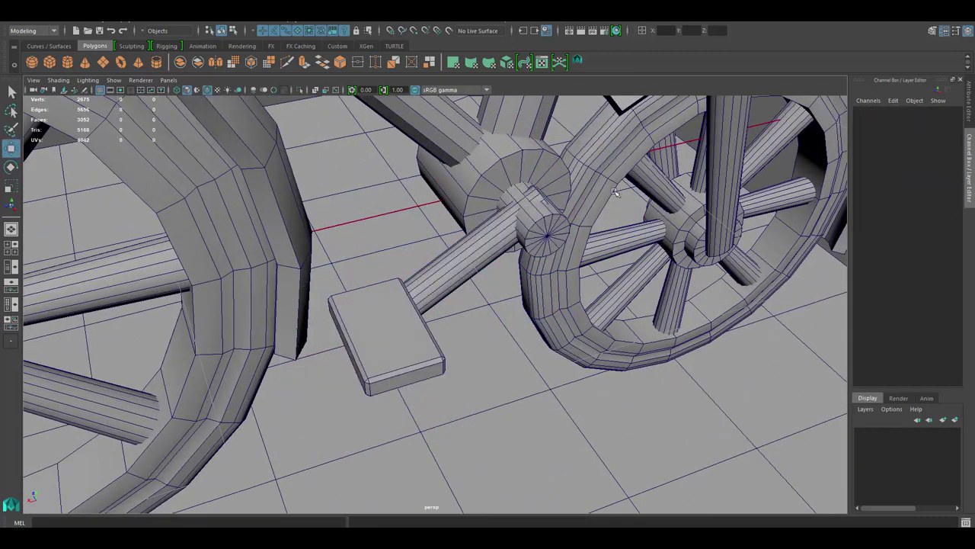
click(376, 311)
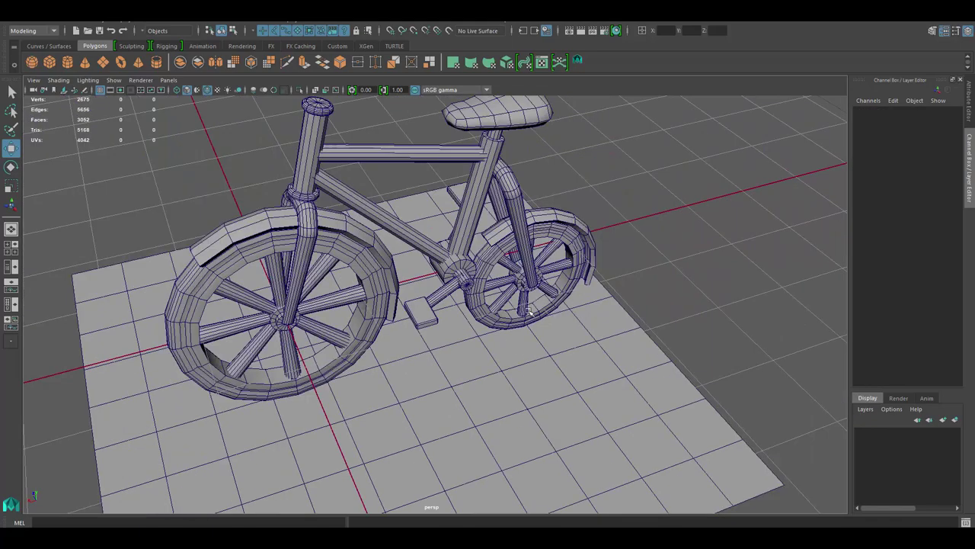
- Bevel the edges of the chainring disc on the bottom-bracket cylinder
alt+drag(536, 184, 501, 264)
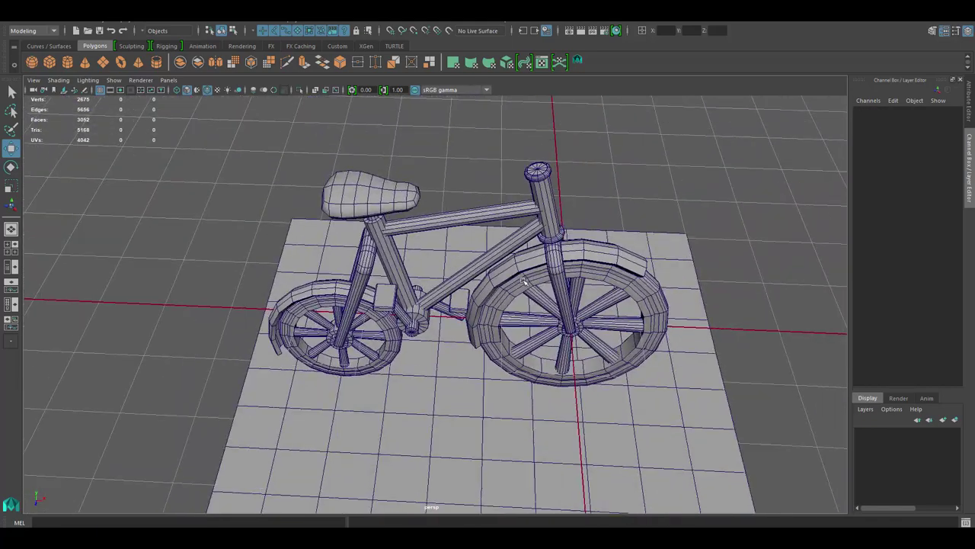
alt+drag(441, 228, 429, 231)
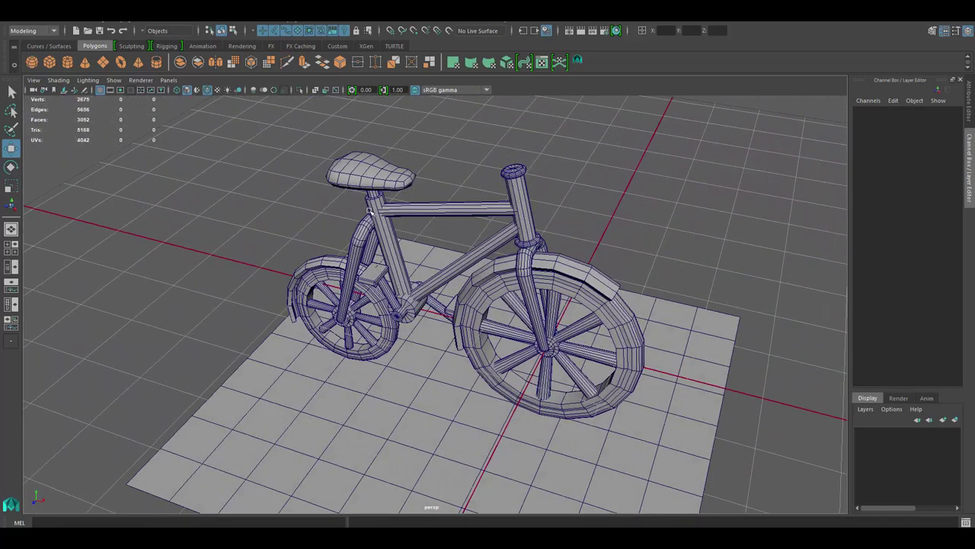
click(411, 311)
key(f)
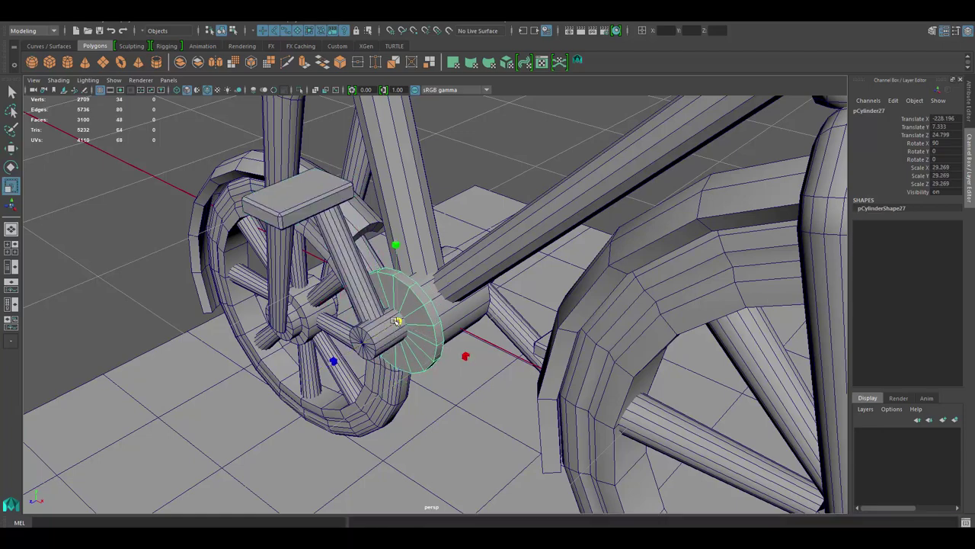
key(w)
alt+drag(396, 320, 433, 243)
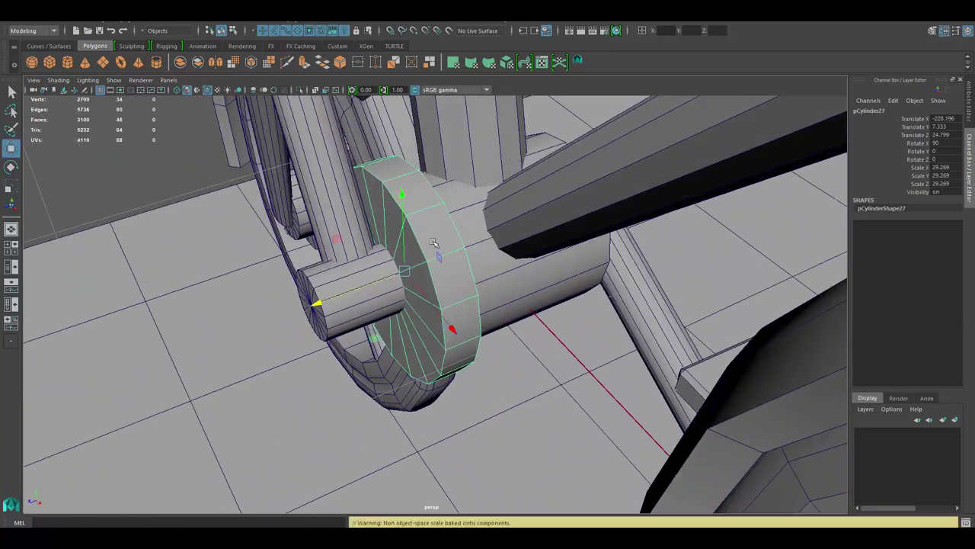
shift+right_drag(432, 242, 487, 225)
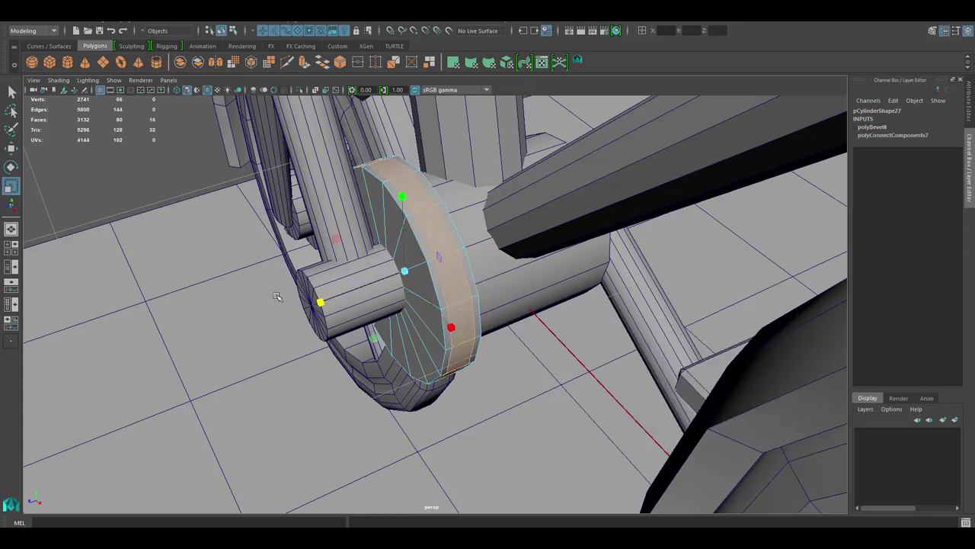
- Extrude a rim face into a curved band around the disc's lower edge
alt+drag(277, 297, 453, 229)
key(ctrl+z)
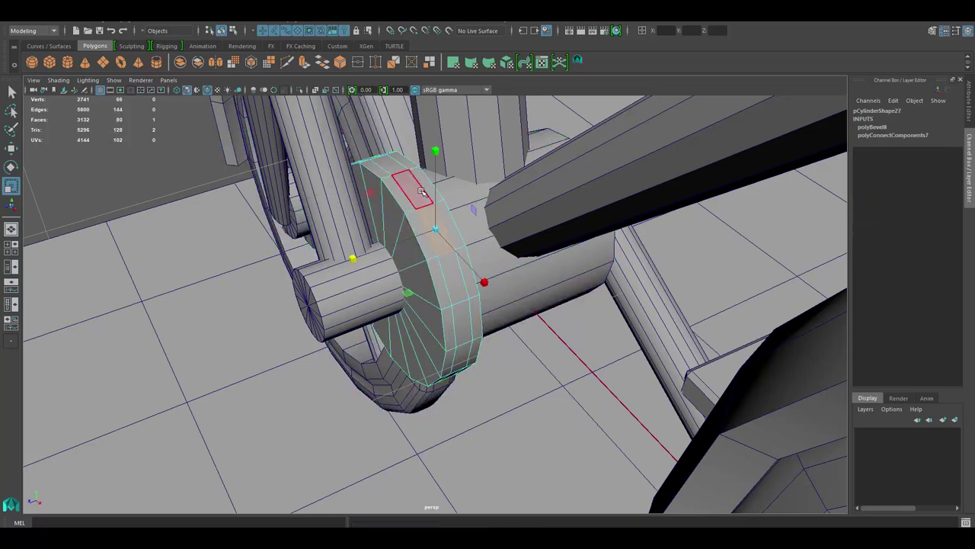
key(ctrl+e)
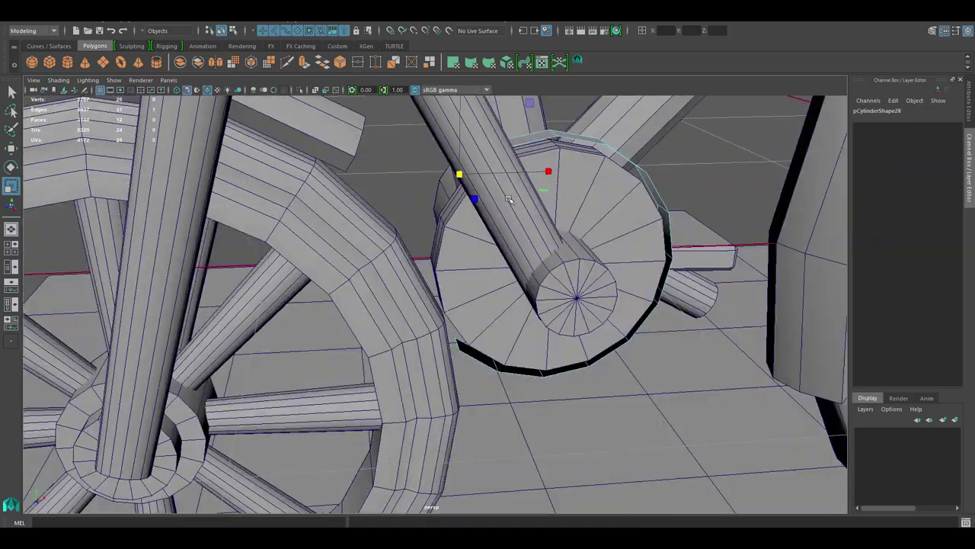
- Delete the selected edge and extrude the chain edge toward the rear wheel hub
mouse_move(508, 199)
alt+mouse_down()
mouse_move(488, 304)
mouse_move(491, 213)
alt+mouse_up()
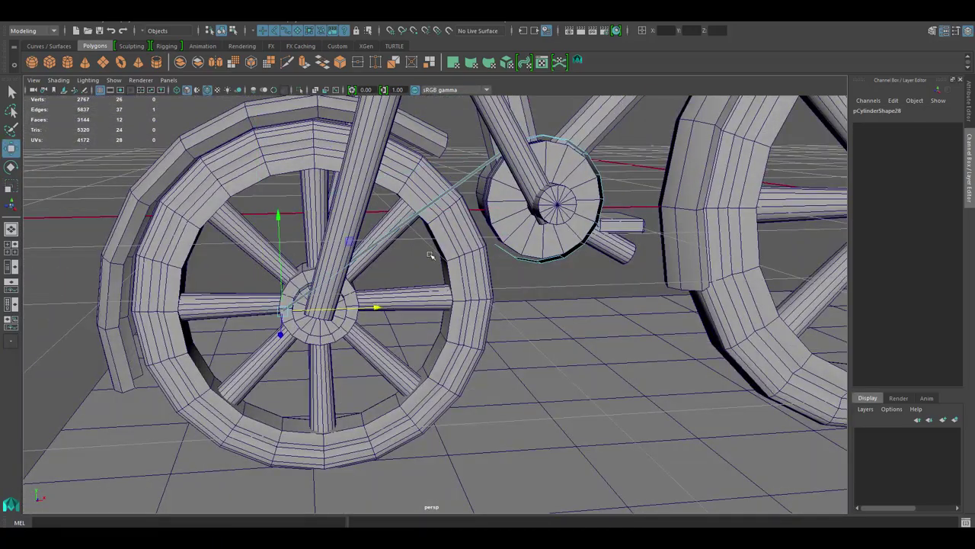
alt+drag(430, 255, 587, 233)
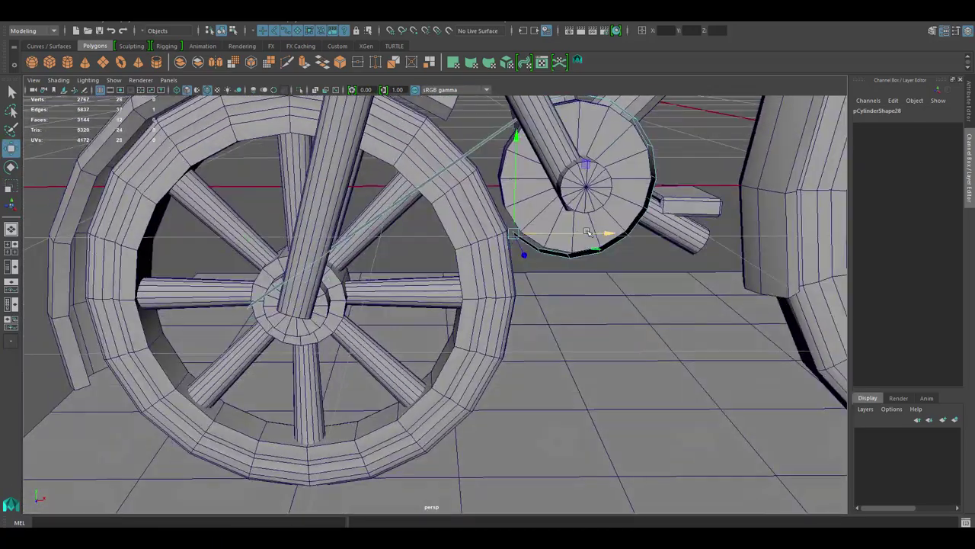
mouse_move(287, 273)
alt+mouse_down()
mouse_move(229, 259)
mouse_move(495, 190)
mouse_move(416, 305)
mouse_move(419, 242)
mouse_move(401, 262)
mouse_move(533, 290)
mouse_move(656, 346)
mouse_move(643, 358)
alt+mouse_up()
key(Delete)
shift+right_click(416, 305)
click(414, 329)
- Bevel the chain edge with Fraction 1 and extrude its faces to thickness -1.5
key(ctrl+b)
click(648, 347)
middle_drag(648, 347, 648, 346)
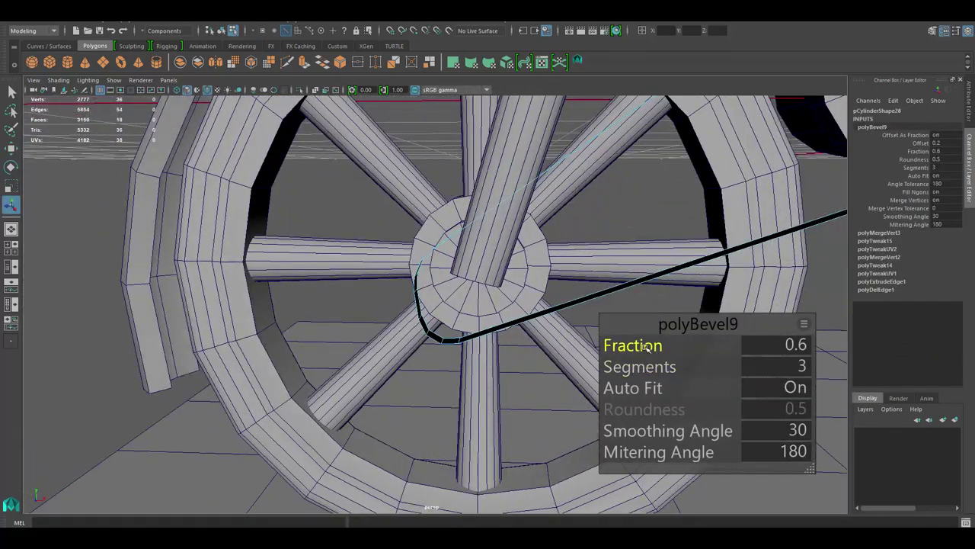
alt+drag(647, 347, 657, 347)
key(ctrl+e)
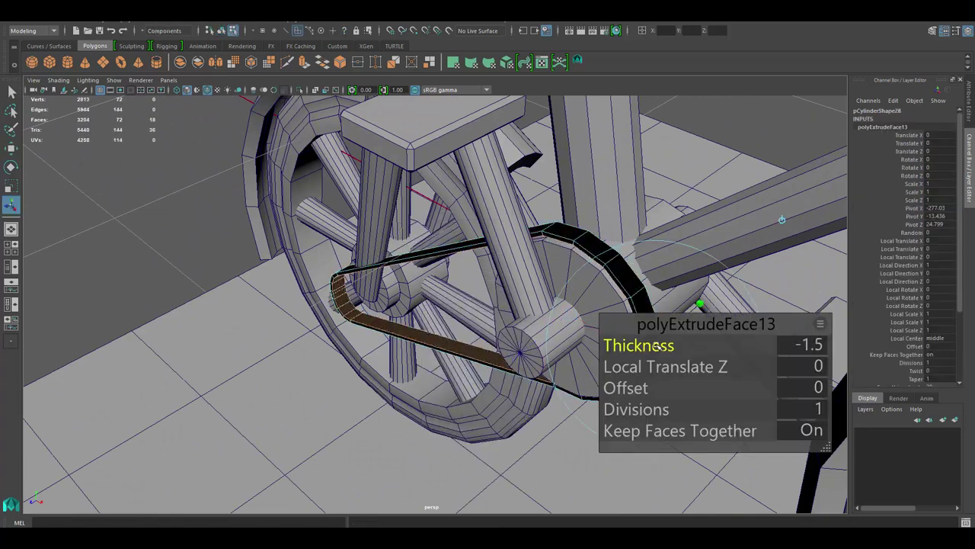
- Adjust the chain's vertices around the rear wheel hub
key(F8)
key(w)
mouse_move(654, 345)
alt+mouse_down()
mouse_move(534, 305)
mouse_move(581, 294)
mouse_move(533, 282)
alt+mouse_up()
click(488, 320)
click(496, 276)
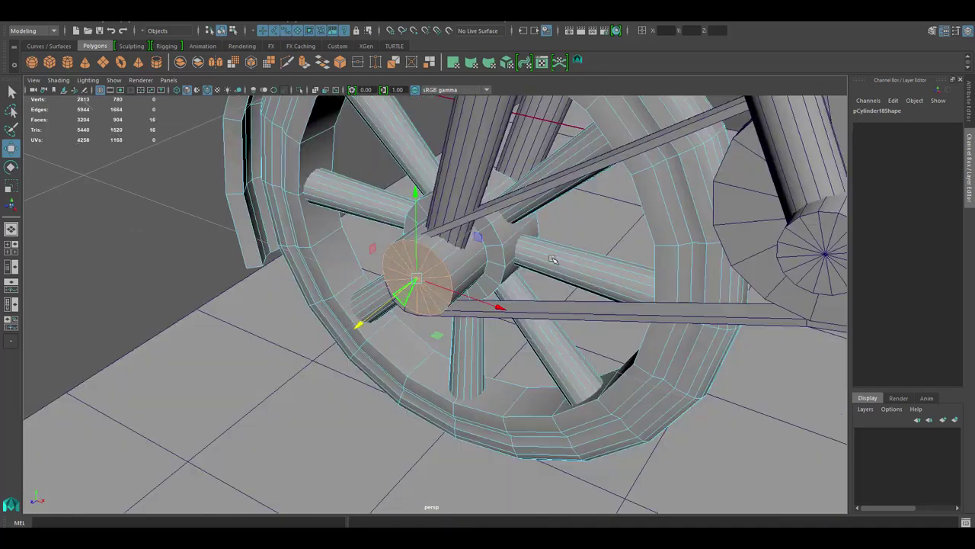
alt+drag(497, 266, 427, 252)
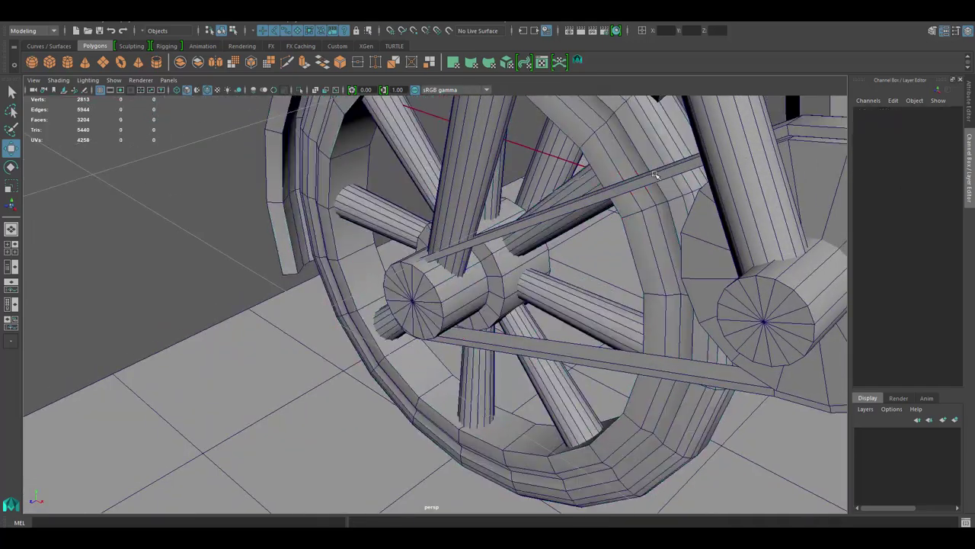
click(407, 312)
drag(350, 366, 376, 225)
scroll(376, 226, up, 3)
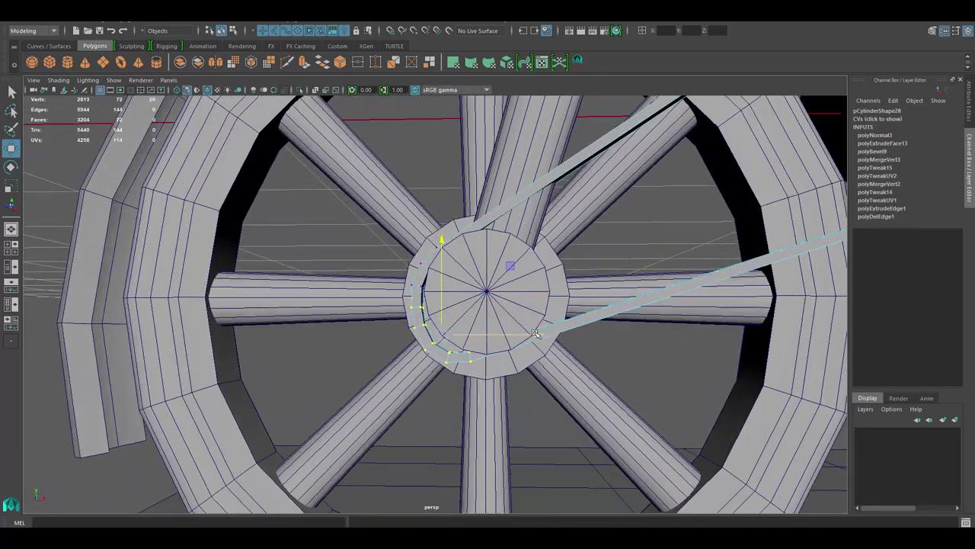
alt+drag(559, 350, 457, 305)
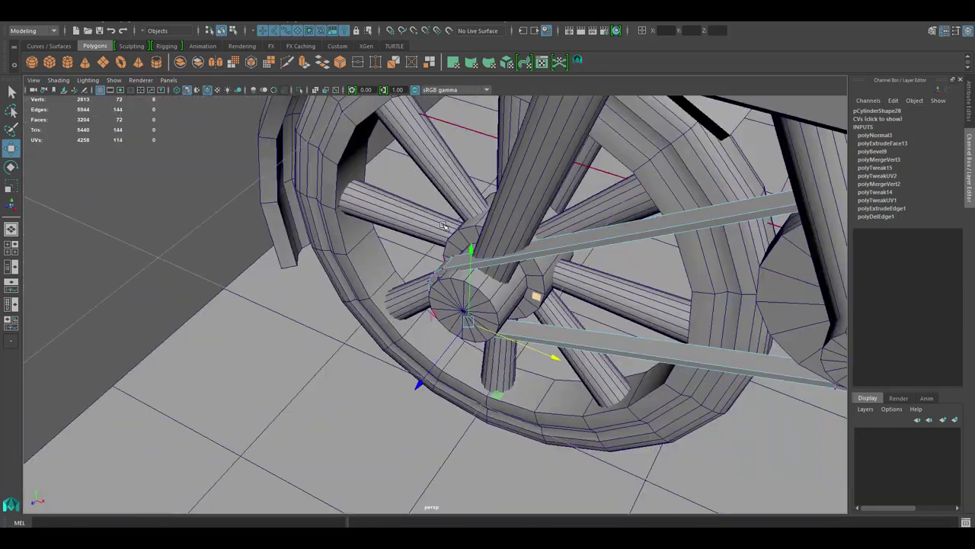
- Check the chain where it meets the crank and chainring, and select the front fork
click(435, 218)
mouse_move(435, 218)
alt+mouse_down()
mouse_move(340, 419)
mouse_move(397, 320)
mouse_move(427, 326)
mouse_move(488, 289)
mouse_move(524, 298)
mouse_move(545, 208)
alt+mouse_up()
click(411, 327)
scroll(488, 289, up, 3)
click(523, 301)
key(w)
scroll(525, 298, down, 3)
click(546, 207)
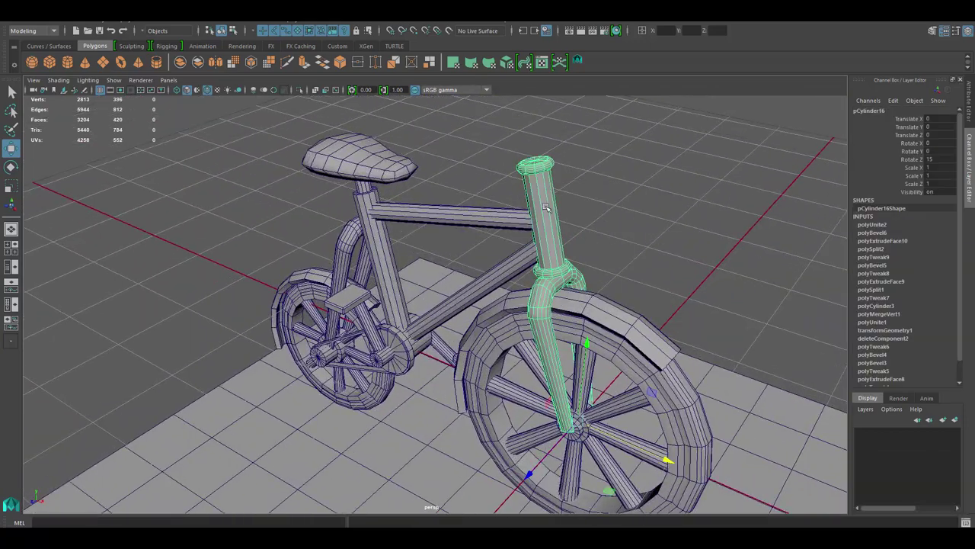
- Duplicate the front fork cylinder and raise the copy above the head tube
key(ctrl+d)
middle_drag(545, 208, 484, 234)
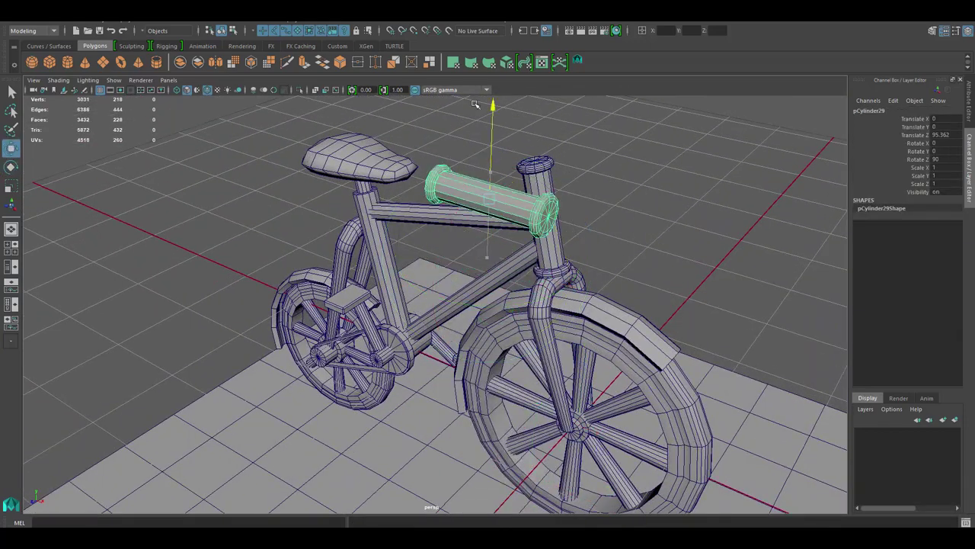
alt+middle_drag(475, 105, 526, 269)
alt+drag(524, 251, 564, 259)
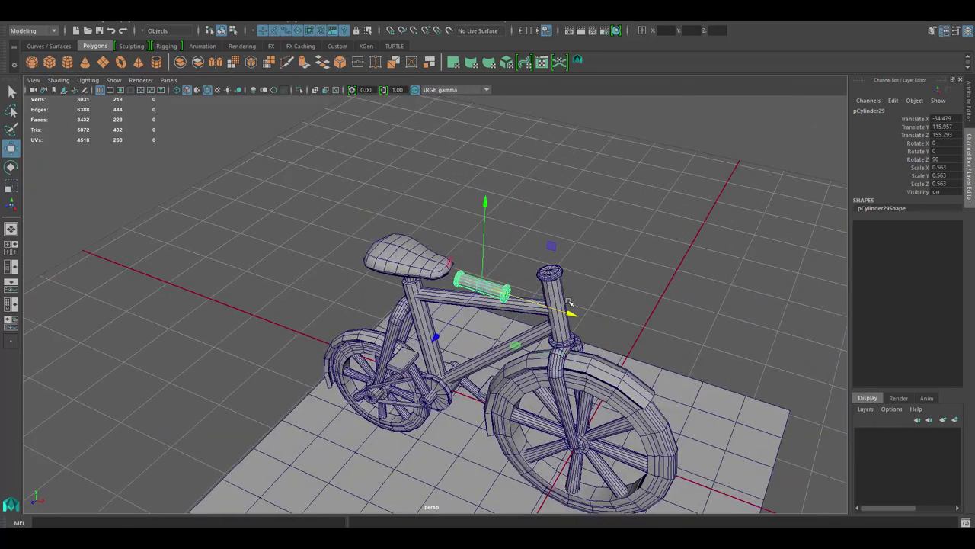
key(f)
- Extrude the cylinder's end-cap faces twice to lengthen the handlebar pipe
key(F11)
mouse_move(579, 333)
mouse_down()
mouse_move(564, 267)
mouse_move(618, 315)
mouse_move(533, 320)
mouse_up()
key(ctrl+e)
drag(450, 305, 427, 297)
key(ctrl+e)
mouse_move(458, 335)
alt+mouse_down()
mouse_move(496, 350)
mouse_move(546, 344)
alt+mouse_up()
key(e)
- Add further extrusions at the pipe end, rotating them to start the bend
key(ctrl+e)
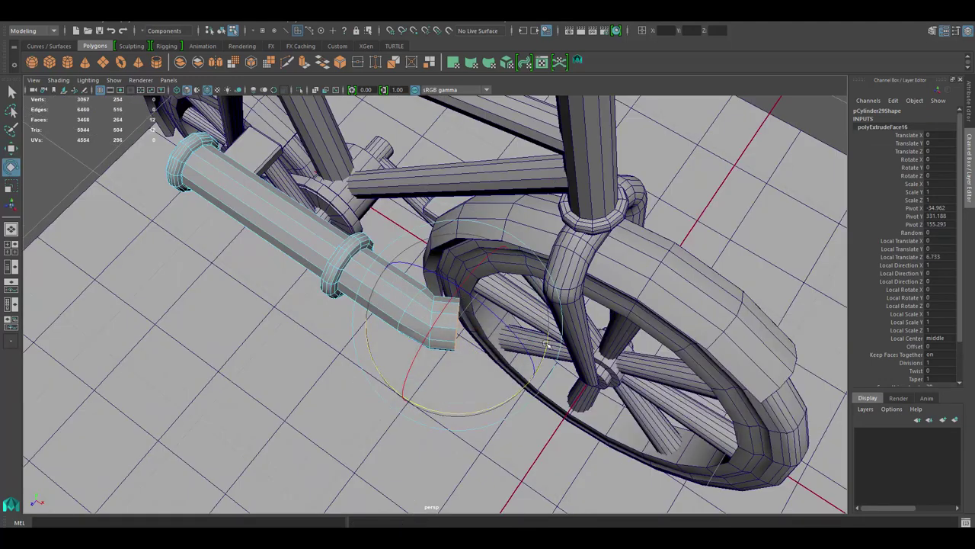
key(ctrl+e)
alt+drag(439, 342, 561, 344)
key(e)
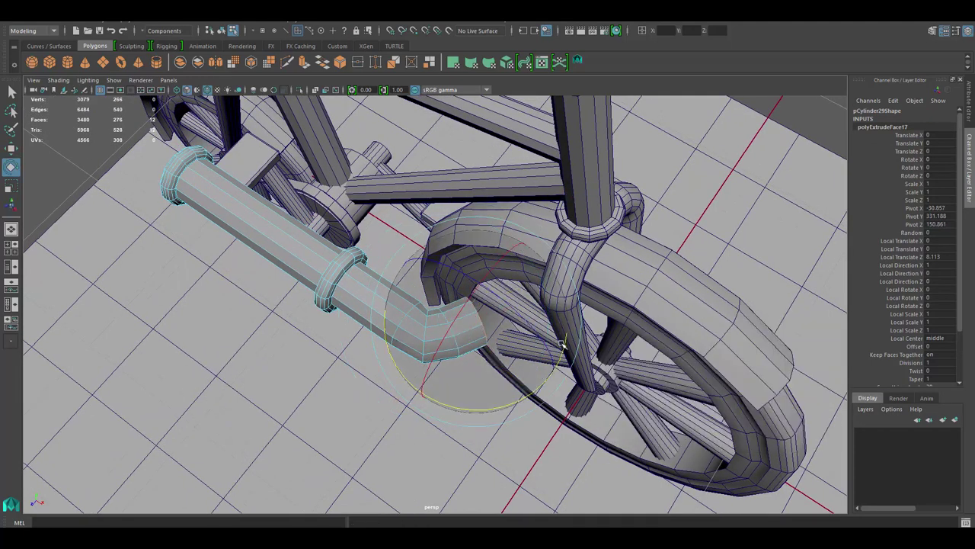
mouse_move(494, 329)
alt+mouse_down()
mouse_move(416, 391)
mouse_move(438, 308)
mouse_move(566, 269)
alt+mouse_up()
key(w)
key(ctrl+e)
scroll(438, 308, up, 3)
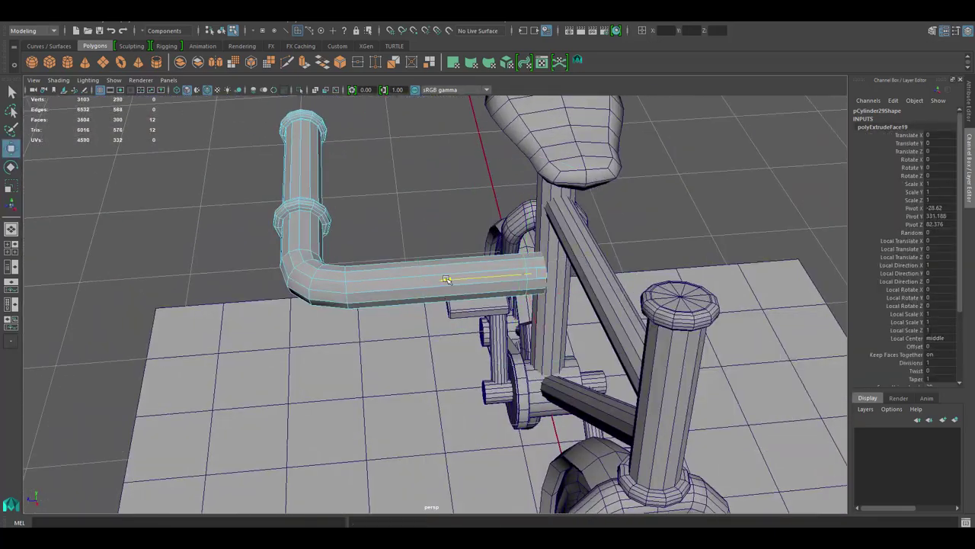
key(e)
alt+drag(446, 279, 515, 185)
- Lengthen and angle the new segments so the handlebar end turns downward
drag(544, 279, 556, 273)
key(e)
alt+drag(557, 272, 553, 189)
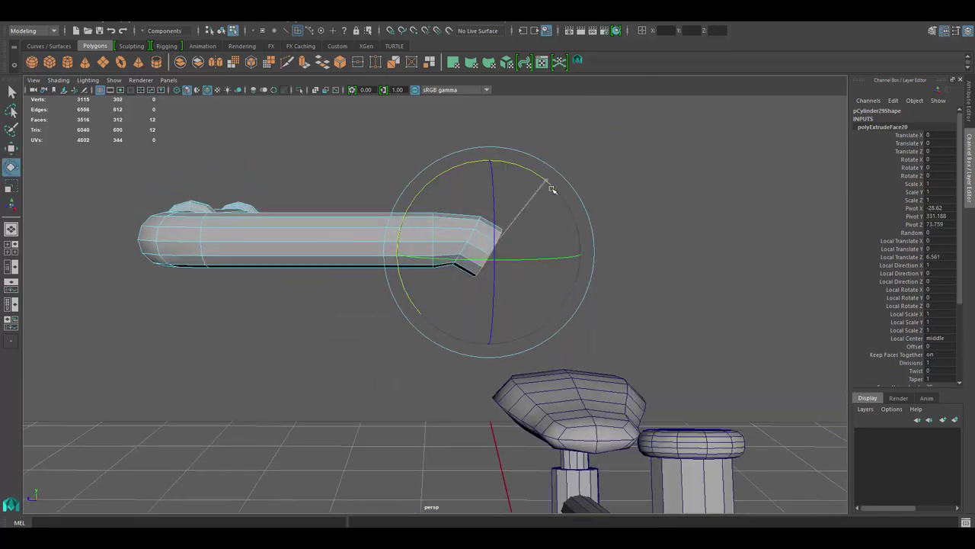
key(ctrl+e)
mouse_move(536, 327)
mouse_down()
mouse_move(505, 191)
mouse_move(488, 206)
mouse_up()
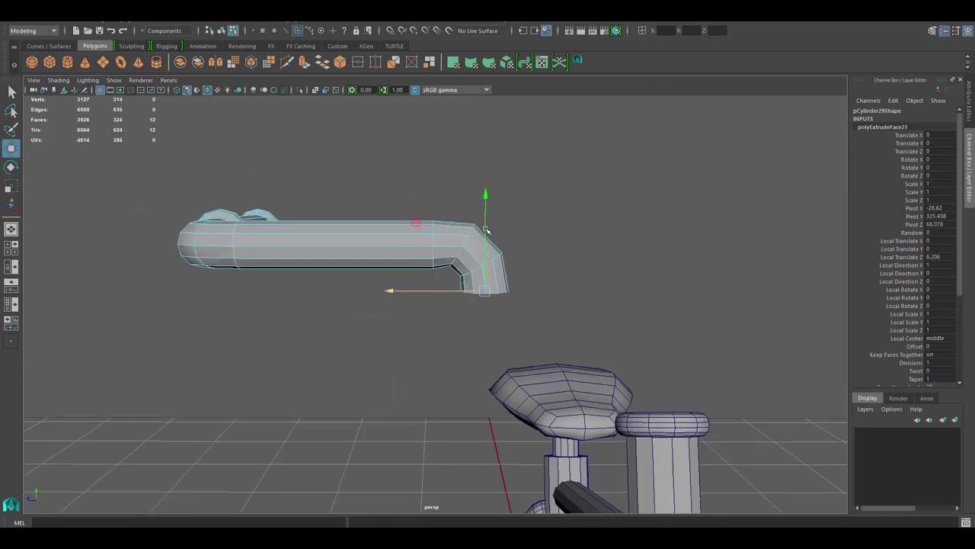
key(ctrl+e)
- Move the bent handlebar pipe over the bicycle's front column
key(F8)
scroll(485, 276, down, 5)
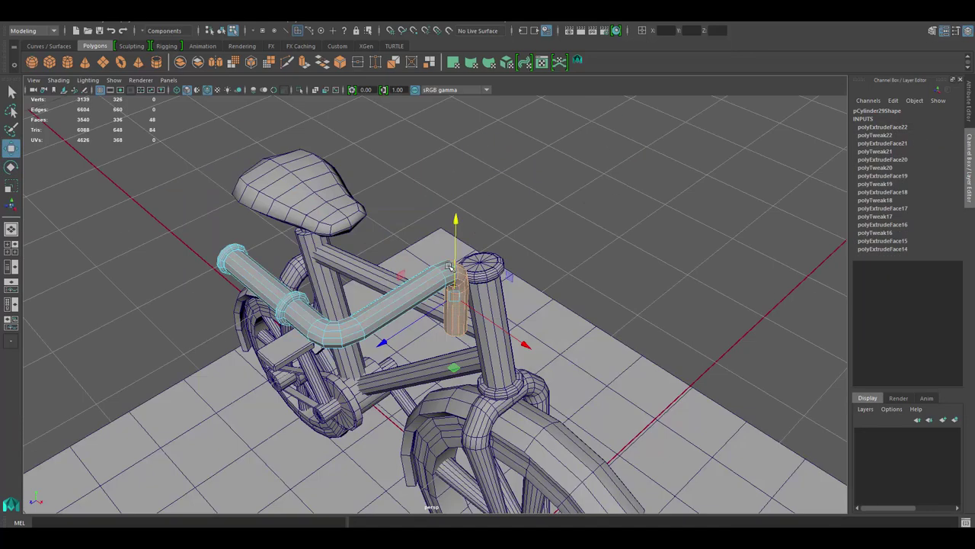
mouse_move(486, 276)
alt+mouse_down()
mouse_move(255, 253)
mouse_move(206, 237)
alt+mouse_up()
mouse_move(206, 236)
alt+mouse_down()
mouse_move(500, 284)
mouse_move(457, 267)
alt+mouse_up()
- Inspect the handlebar's collar ring by selecting its faces, then clear the selection
key(F9)
scroll(457, 267, down, 5)
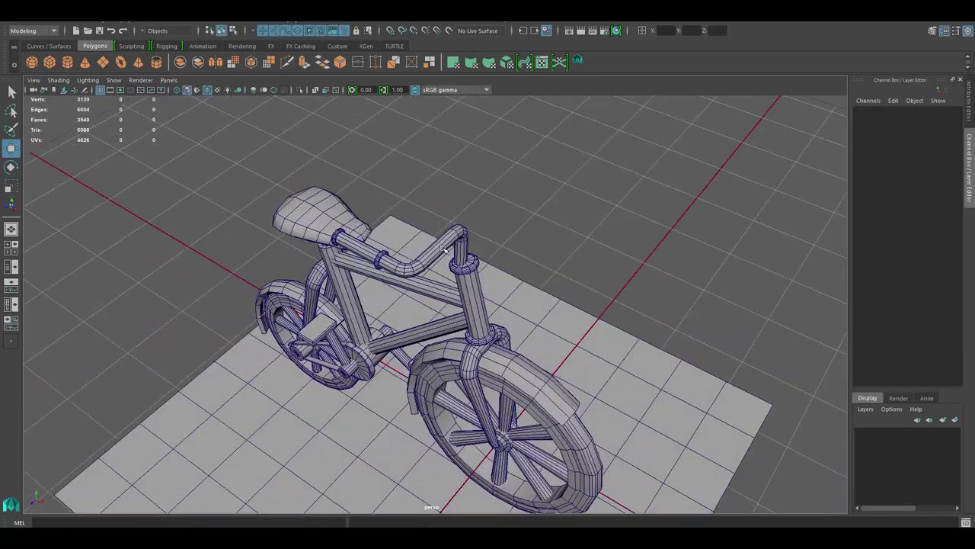
scroll(426, 229, up, 8)
mouse_move(426, 229)
alt+mouse_down()
mouse_move(389, 176)
mouse_move(412, 229)
mouse_move(457, 243)
mouse_move(427, 278)
mouse_move(326, 304)
mouse_move(407, 245)
mouse_move(524, 286)
alt+mouse_up()
key(F11)
double_click(385, 198)
scroll(423, 223, down, 5)
scroll(458, 244, down, 5)
click(474, 253)
- Delete the handlebar pipe's history and mirror it to the other side
click(427, 278)
key(alt+shift+d)
key(ctrl+shift+d)
click(523, 287)
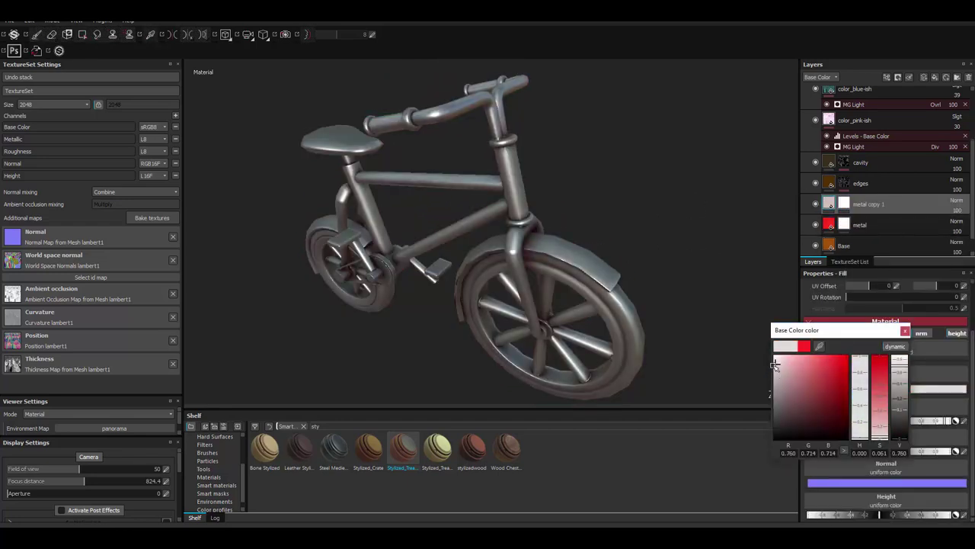
- Polygon-fill the handlebar, stem, head tube and two front spokes into the chrome metal mask
click(524, 123)
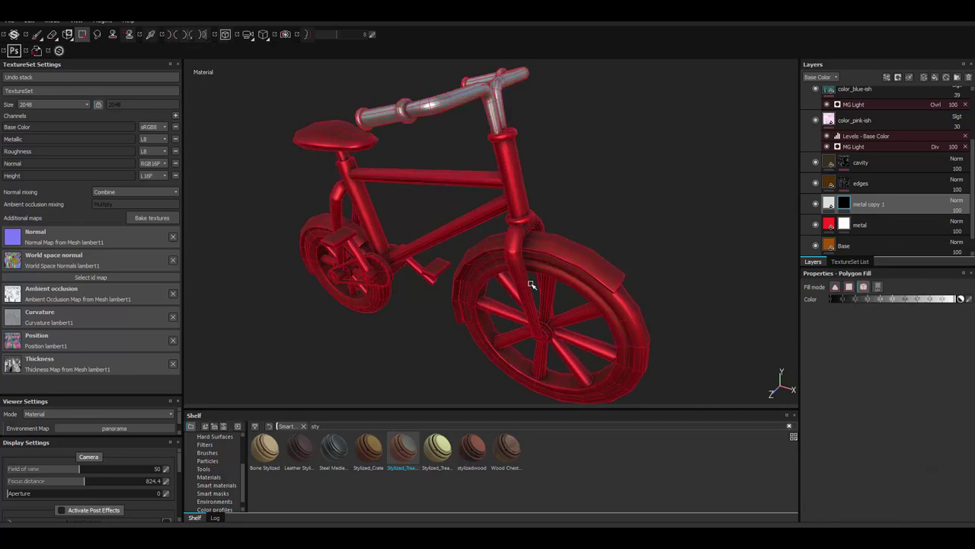
click(533, 188)
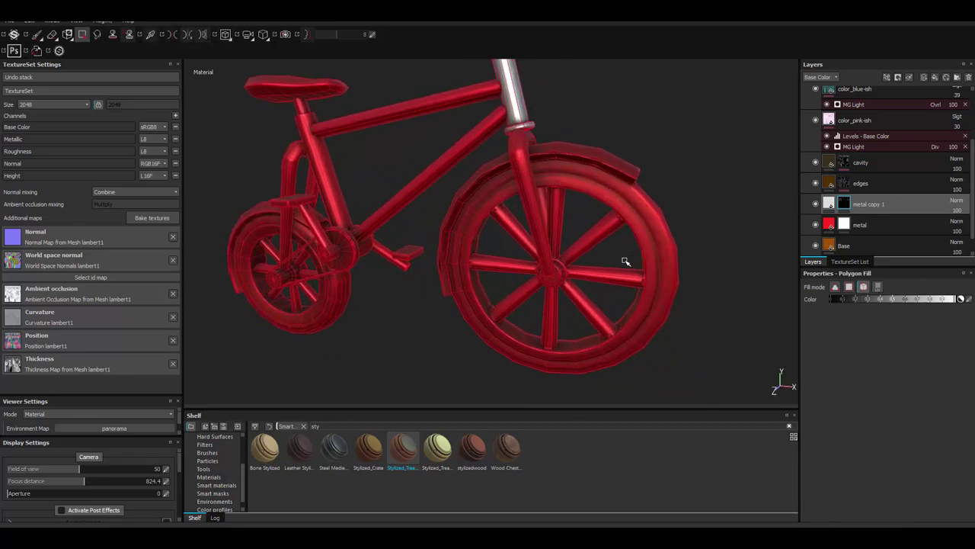
click(625, 261)
alt+drag(552, 312, 550, 294)
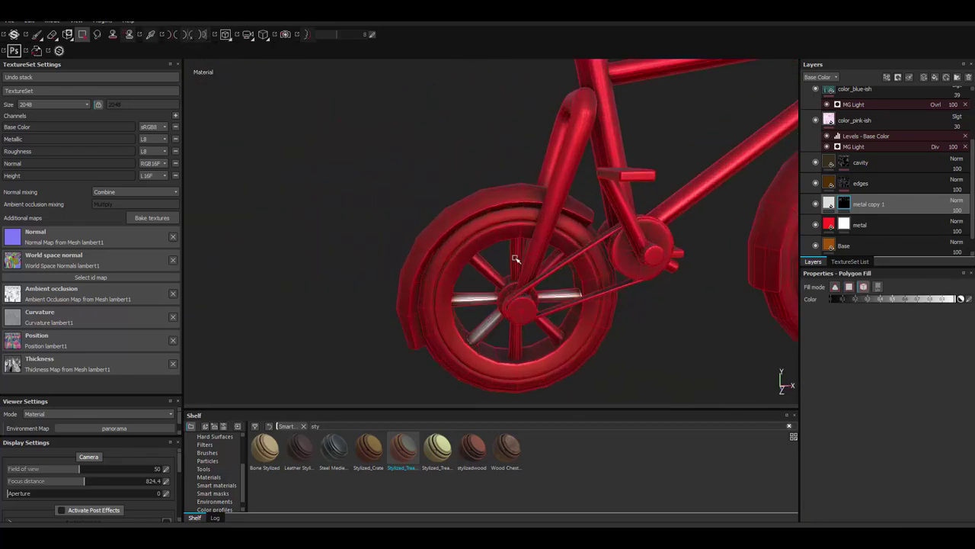
mouse_move(515, 260)
alt+mouse_down()
mouse_move(515, 221)
mouse_move(403, 293)
mouse_move(526, 272)
mouse_move(595, 229)
alt+mouse_up()
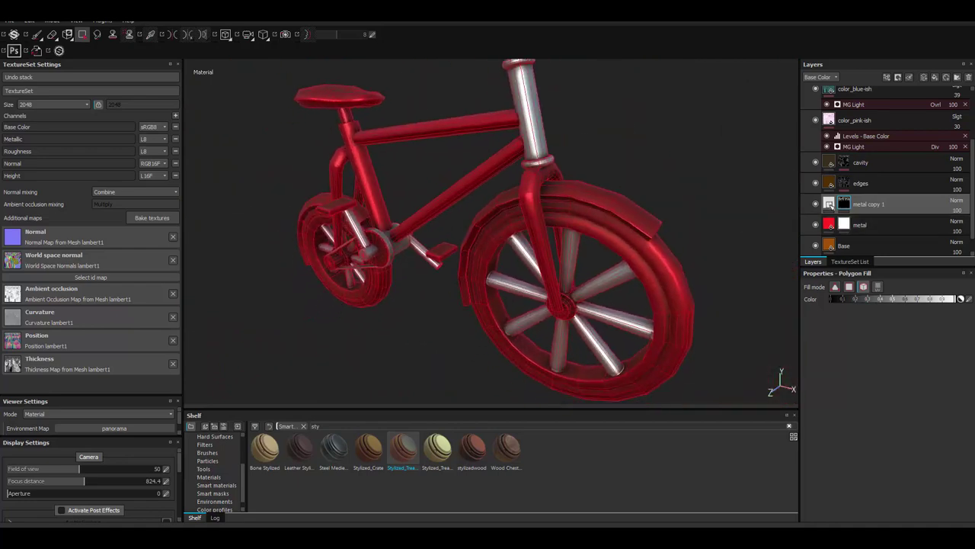
- Duplicate the metal layer and give the copy a near-black base colour
key(ctrl+d)
click(819, 449)
click(802, 478)
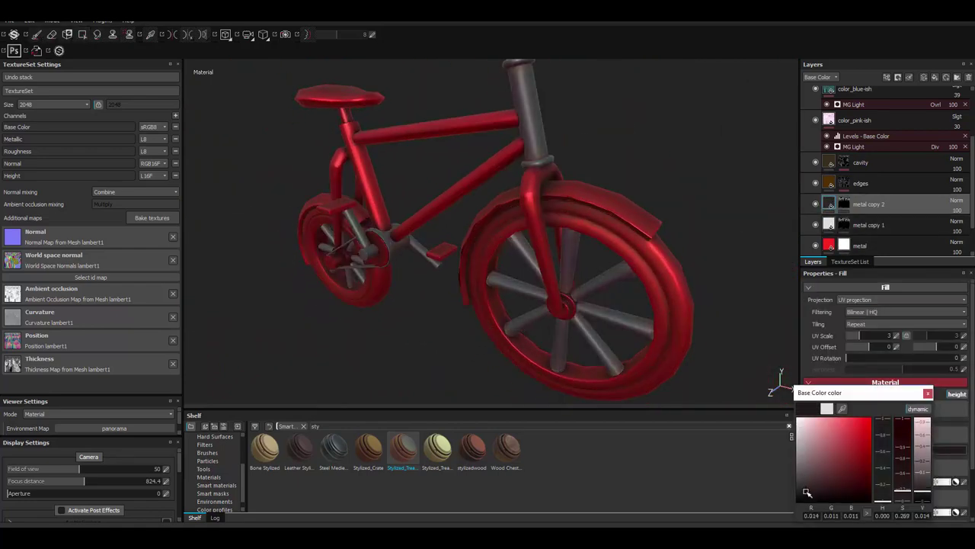
drag(807, 493, 891, 519)
key(4)
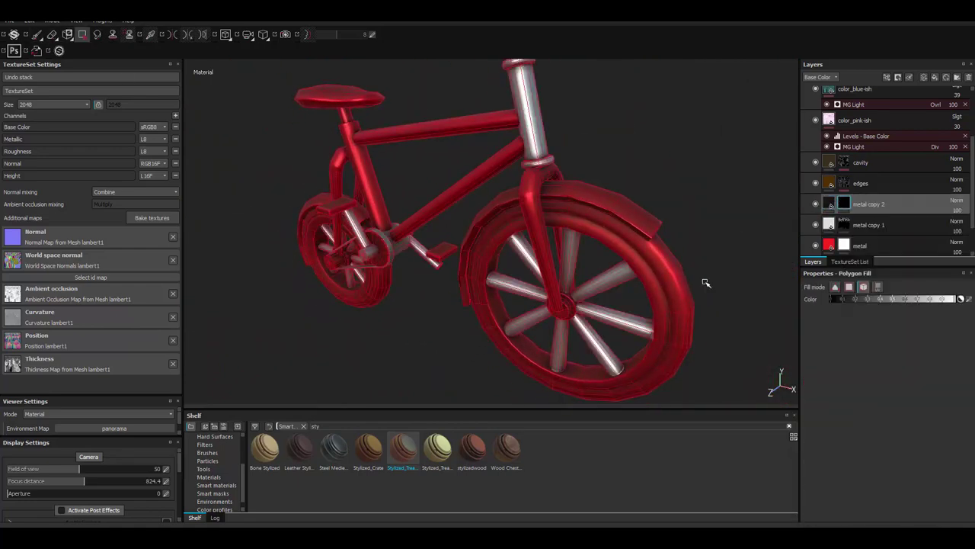
mouse_move(706, 283)
alt+mouse_down()
mouse_move(694, 287)
mouse_move(624, 223)
mouse_move(438, 224)
mouse_move(414, 203)
alt+mouse_up()
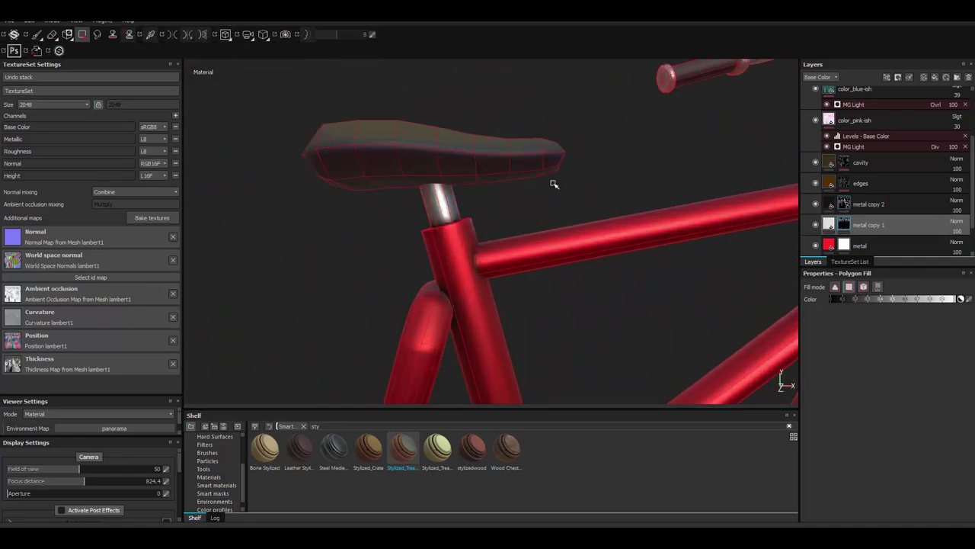
- Set metal copy 2 to a near-black base colour and remove its metallic look
alt+drag(554, 184, 571, 201)
key(1)
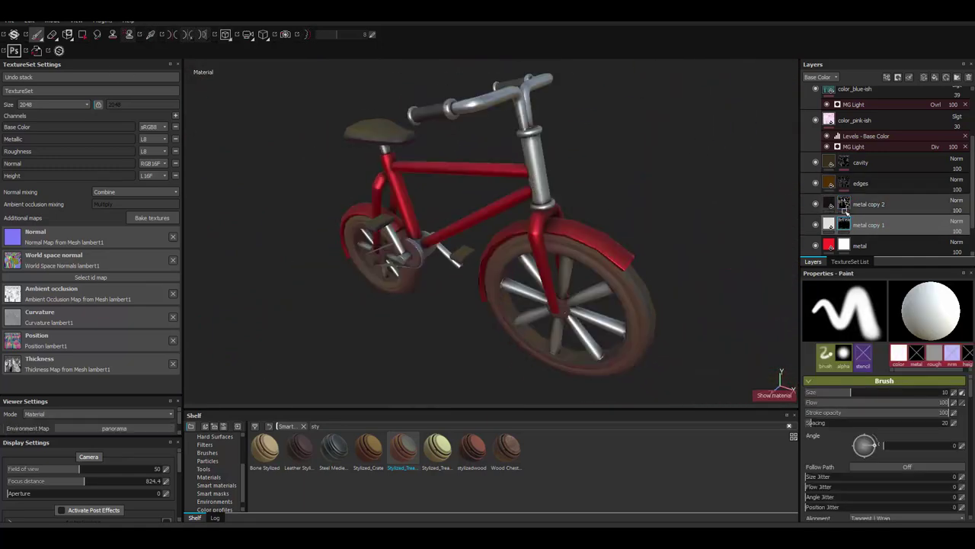
click(844, 211)
click(814, 496)
alt+drag(608, 202, 587, 191)
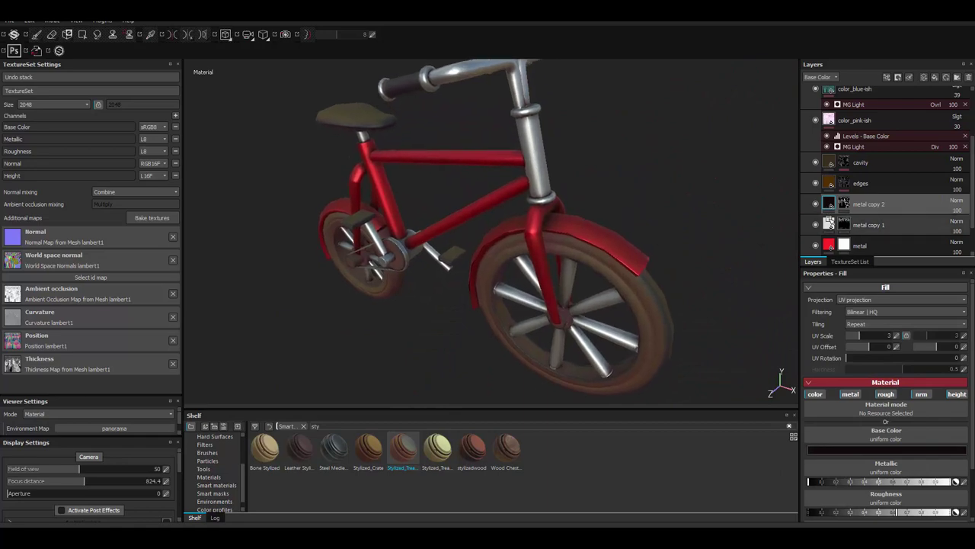
click(883, 481)
- Set up metal copy 3 for the head tube and grips, opening its base colour
click(843, 204)
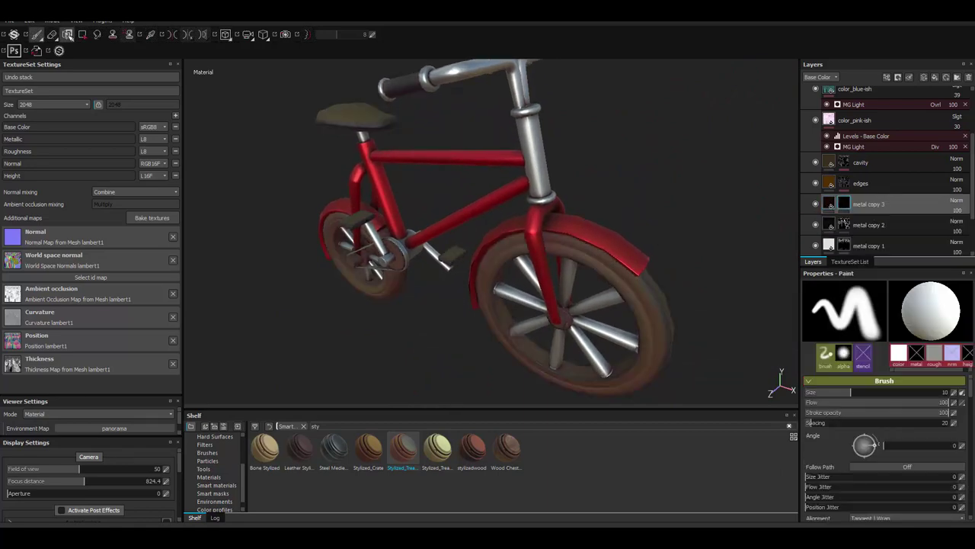
alt+right_drag(626, 122, 681, 254)
mouse_move(682, 254)
alt+mouse_down()
mouse_move(369, 227)
mouse_move(532, 336)
mouse_move(508, 224)
alt+mouse_up()
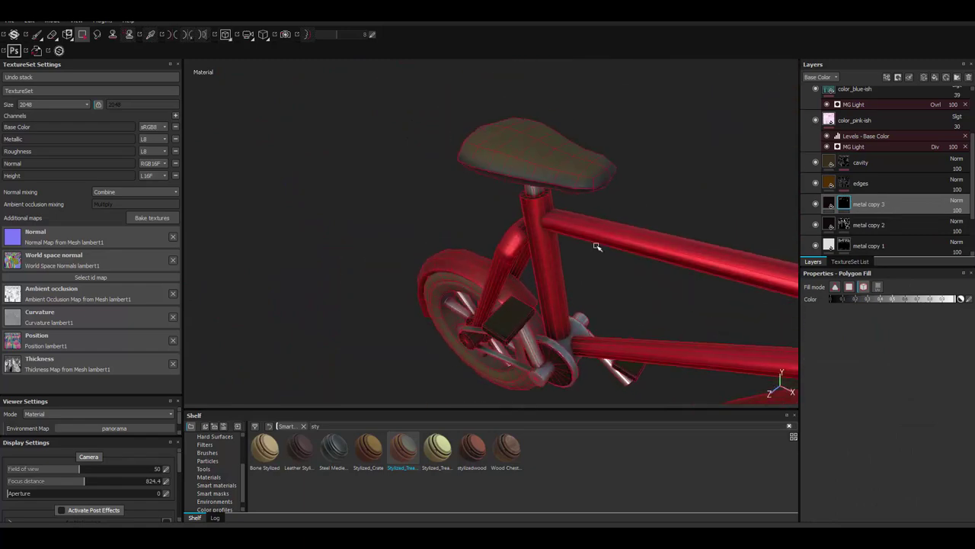
key(1)
click(829, 203)
click(827, 449)
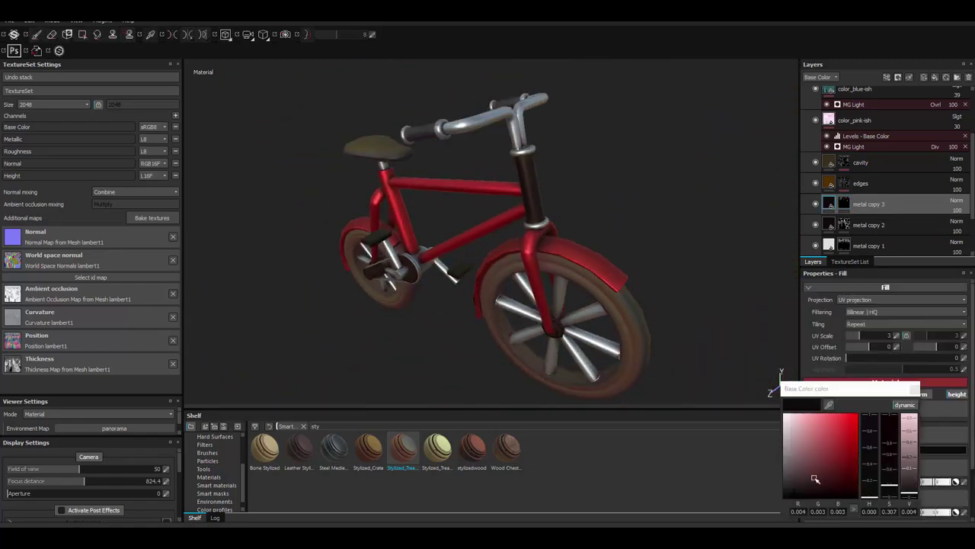
mouse_move(579, 327)
alt+mouse_down()
mouse_move(516, 276)
mouse_move(649, 258)
alt+mouse_up()
alt+middle_drag(649, 258, 619, 285)
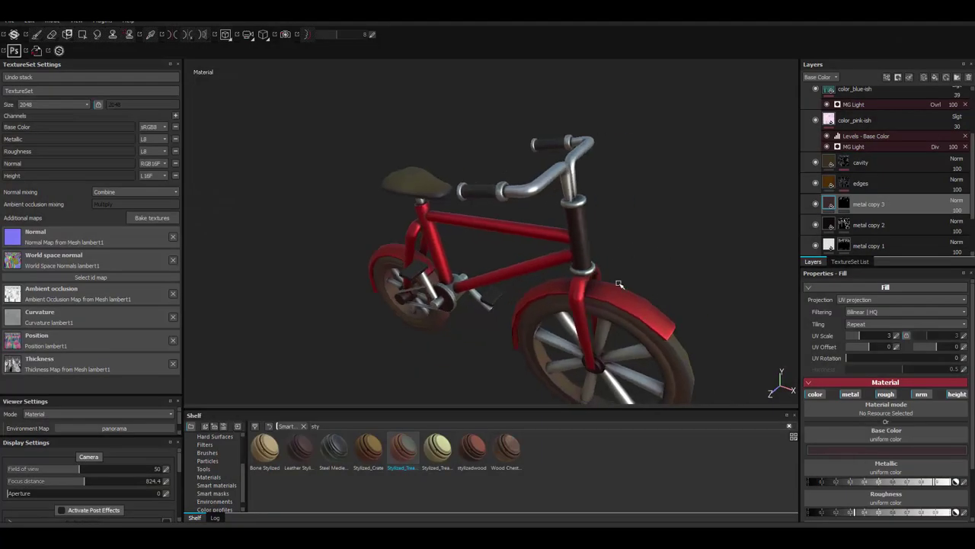
alt+right_drag(589, 195, 854, 191)
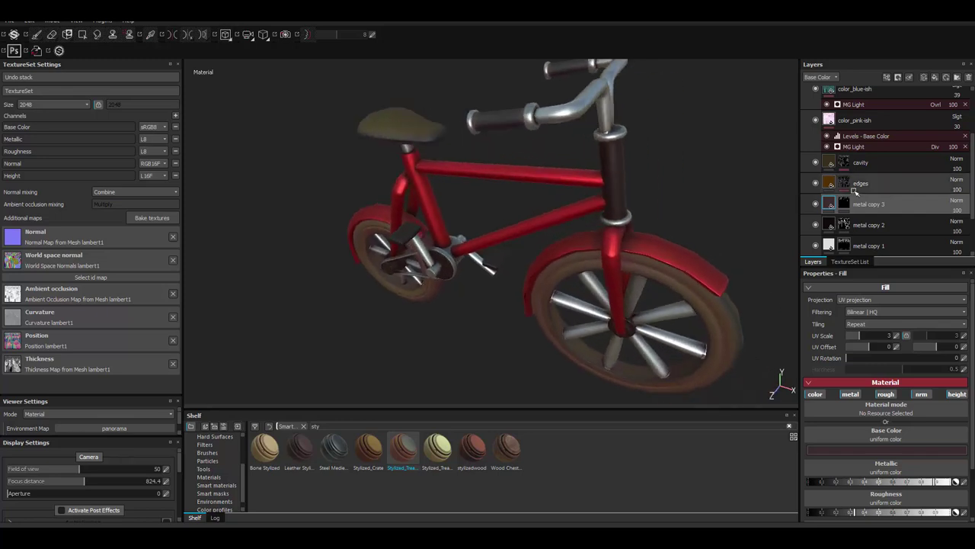
- Preview the Base Color channel, return to Material view, and open the metal layer's base colour
alt+right_drag(583, 270, 860, 130)
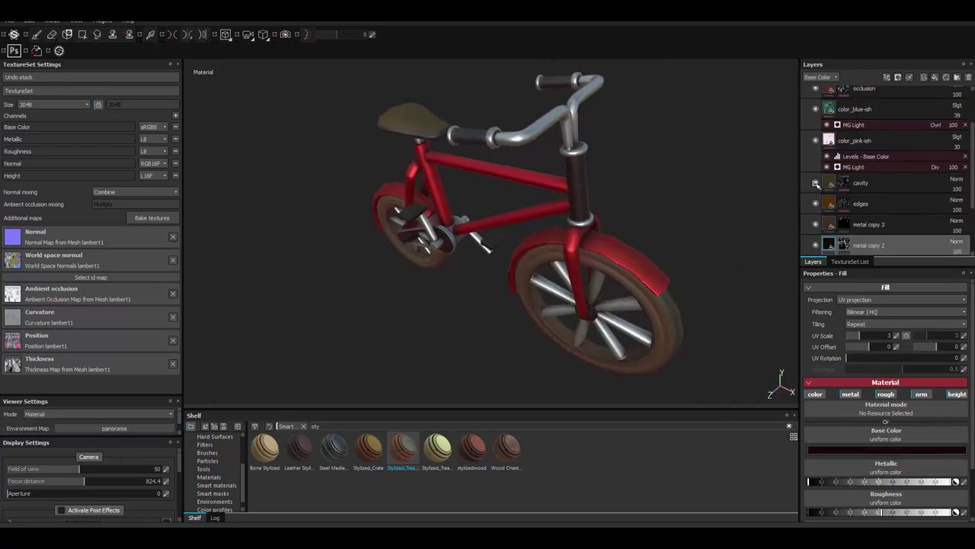
key(c)
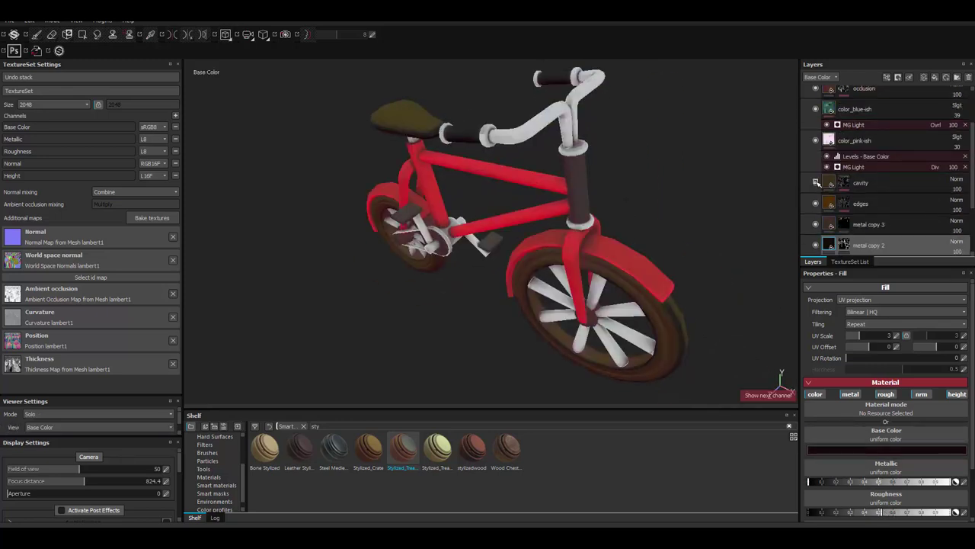
key(m)
click(859, 204)
click(886, 449)
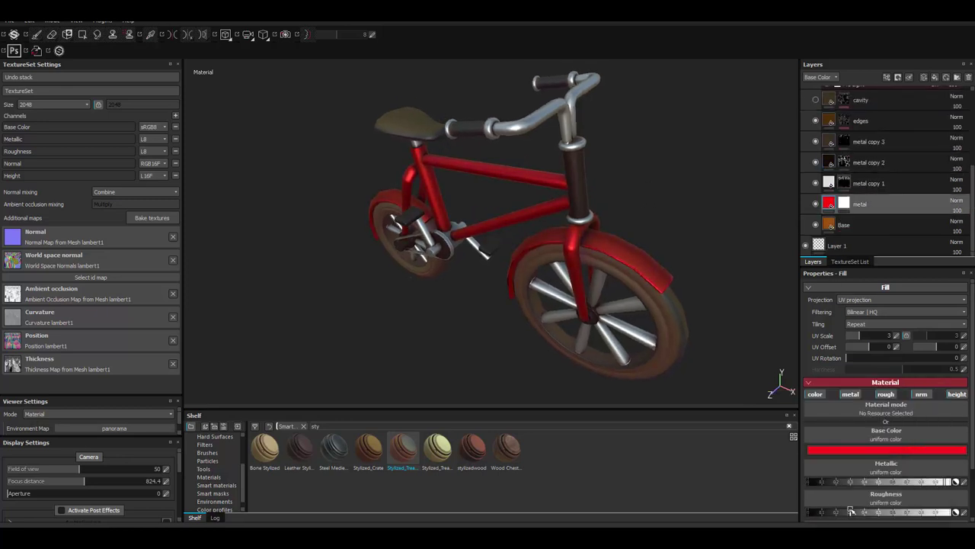
alt+drag(580, 320, 704, 266)
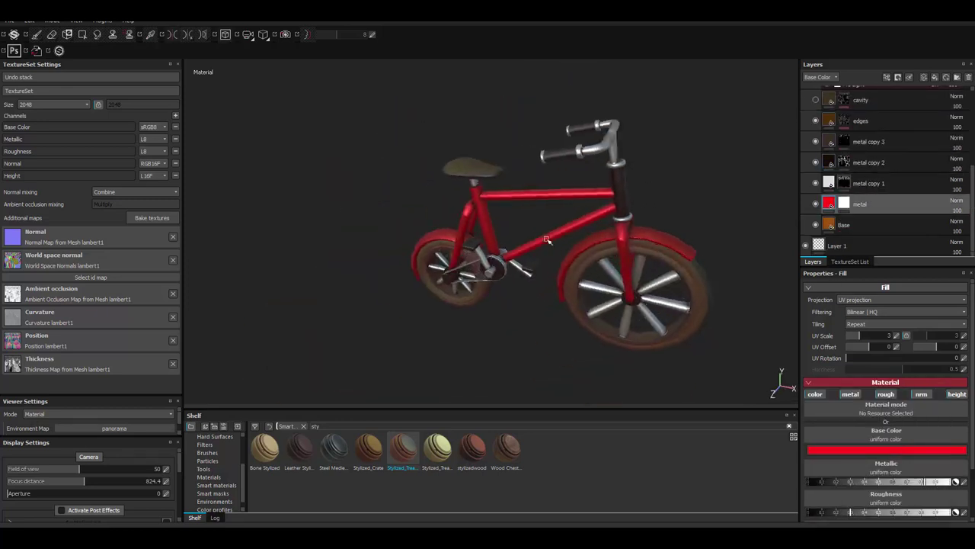